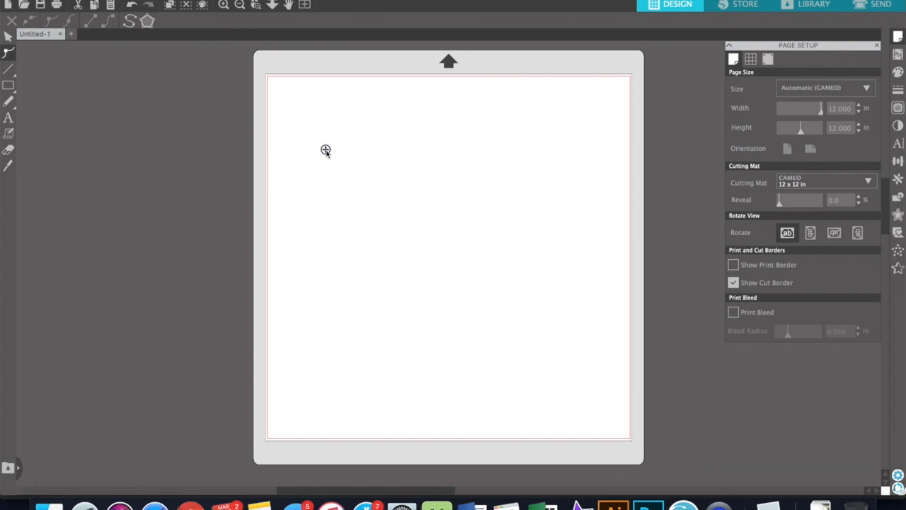
Write the text "My First Design" near the page's upper edge and shift it slightly lower.
{"action": "type", "text": "My First Design"}
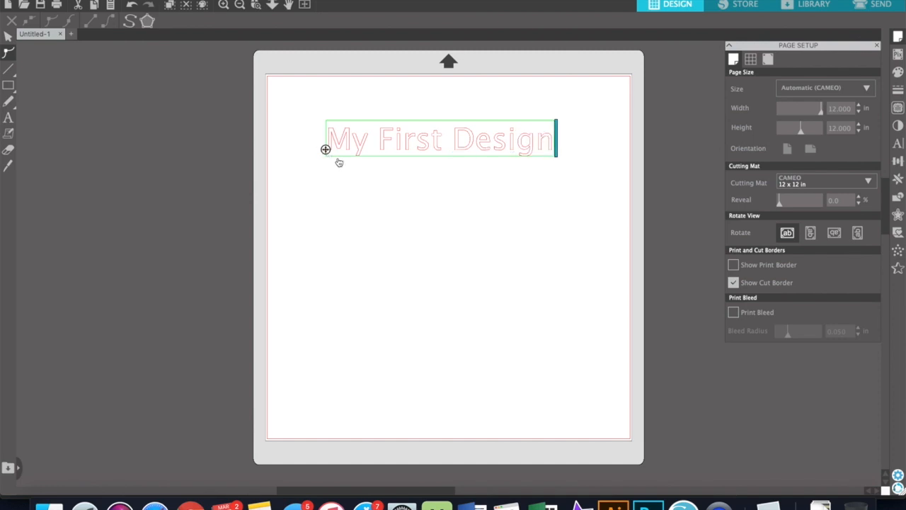
{"action": "left_click_drag", "start_coordinate": [326, 148], "coordinate": [332, 176]}
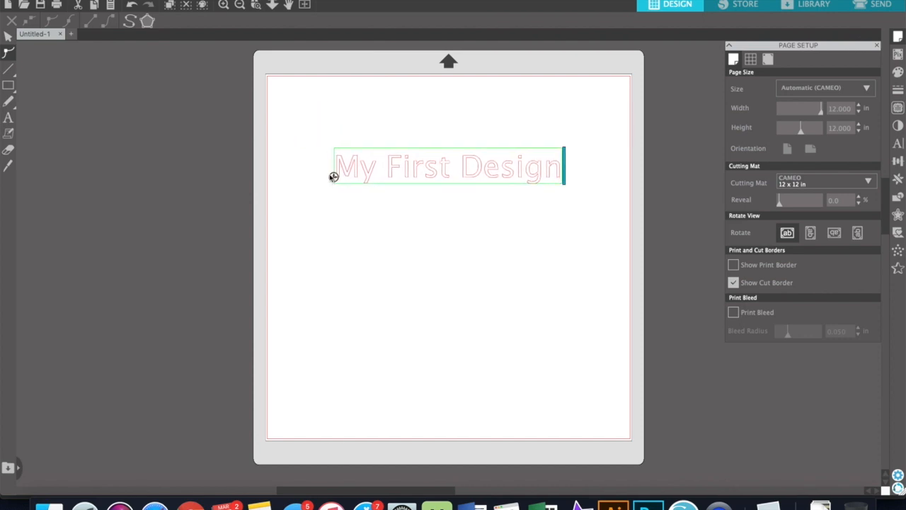
{"action": "mouse_move", "coordinate": [563, 184]}
{"action": "left_mouse_down"}
{"action": "mouse_move", "coordinate": [580, 179]}
{"action": "mouse_move", "coordinate": [542, 182]}
{"action": "mouse_move", "coordinate": [551, 184]}
{"action": "left_mouse_up"}
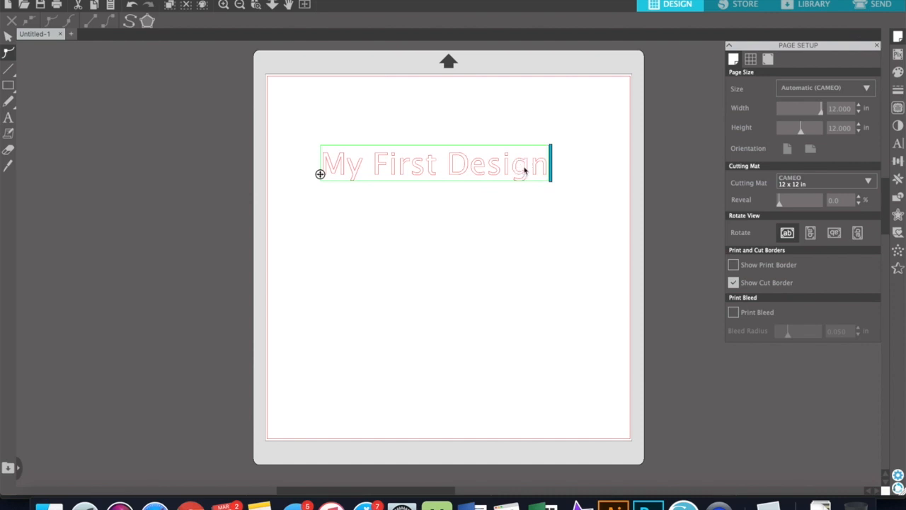
Enlarge the "My First Design" text proportionally to about 81 pt.
{"action": "left_click", "coordinate": [8, 35]}
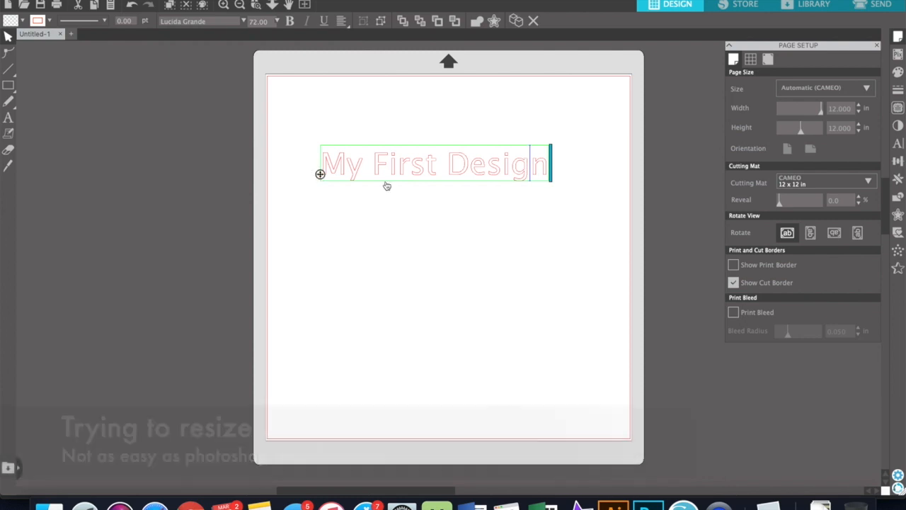
{"action": "left_click", "coordinate": [438, 170]}
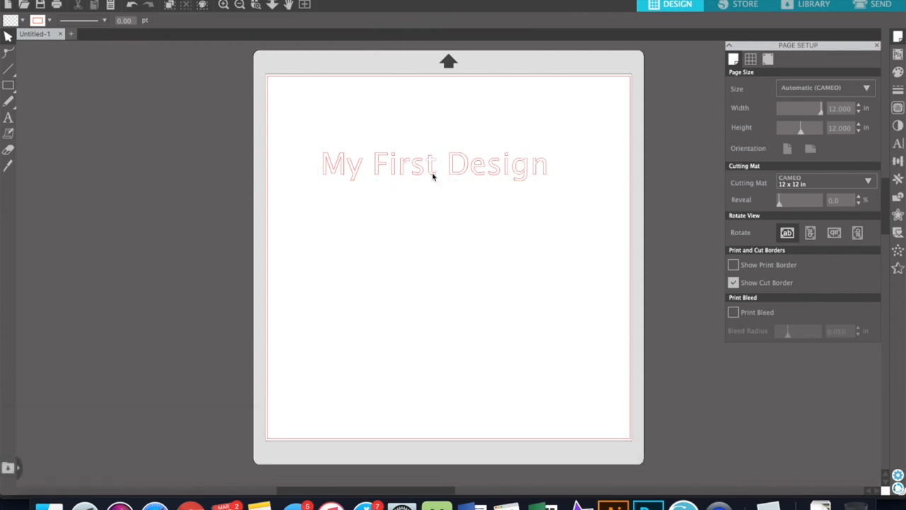
{"action": "left_click", "coordinate": [433, 177]}
{"action": "left_click_drag", "start_coordinate": [552, 185], "coordinate": [575, 201]}
{"action": "mouse_move", "coordinate": [447, 189]}
{"action": "left_mouse_down"}
{"action": "mouse_move", "coordinate": [447, 206]}
{"action": "mouse_move", "coordinate": [446, 191]}
{"action": "left_mouse_up"}
{"action": "left_click", "coordinate": [438, 164]}
{"action": "double_click", "coordinate": [422, 171]}
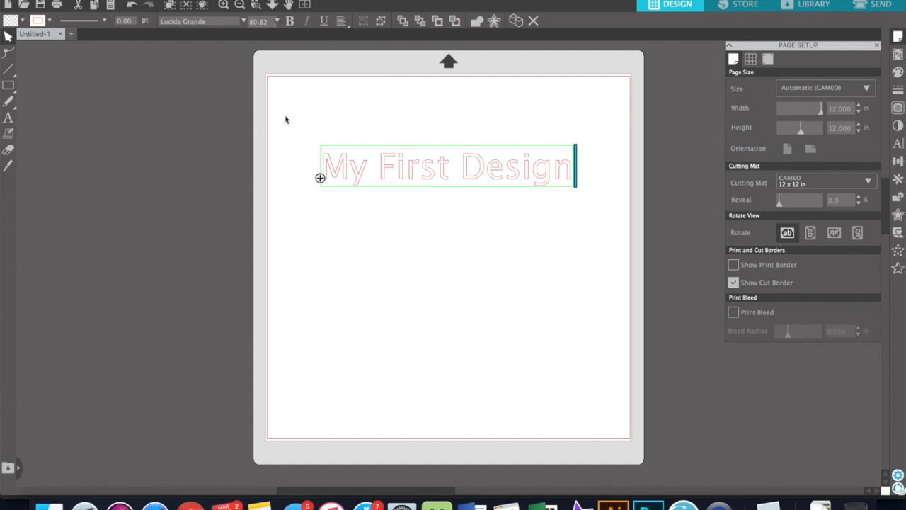
Set the whole "My First Design" text in the Bite Chalk font and move it slightly higher on the page.
{"action": "left_click_drag", "start_coordinate": [329, 164], "coordinate": [575, 167]}
{"action": "left_click", "coordinate": [243, 20]}
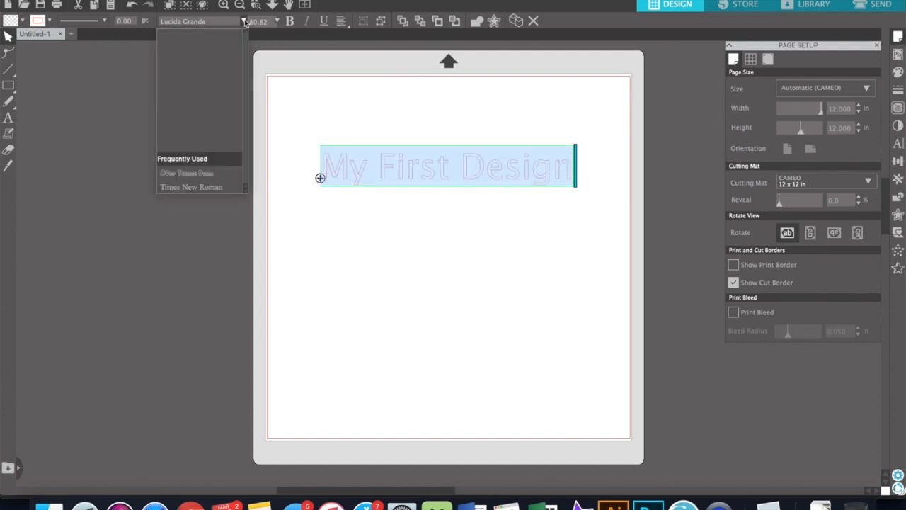
{"action": "scroll", "coordinate": [245, 188], "scroll_direction": "down", "scroll_amount": 10}
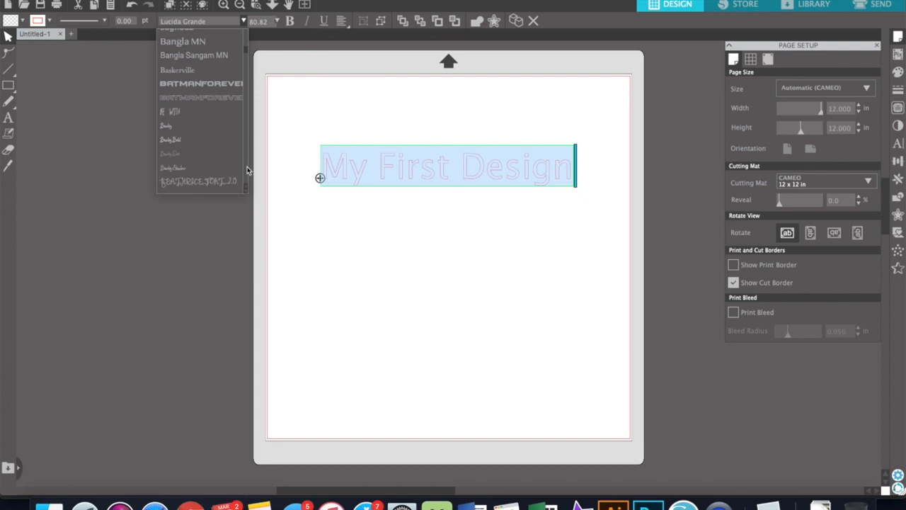
{"action": "scroll", "coordinate": [247, 170], "scroll_direction": "down", "scroll_amount": 3}
{"action": "left_click", "coordinate": [192, 128]}
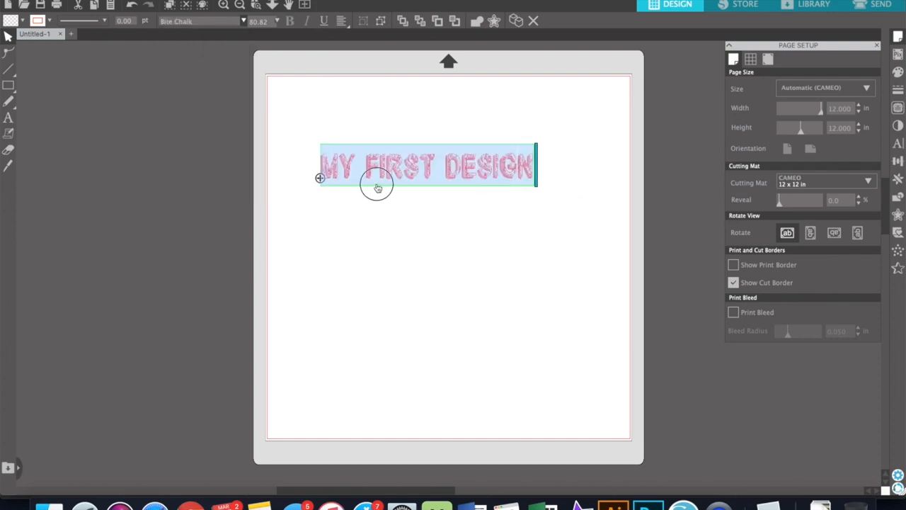
{"action": "left_click", "coordinate": [405, 208]}
{"action": "left_click", "coordinate": [401, 152]}
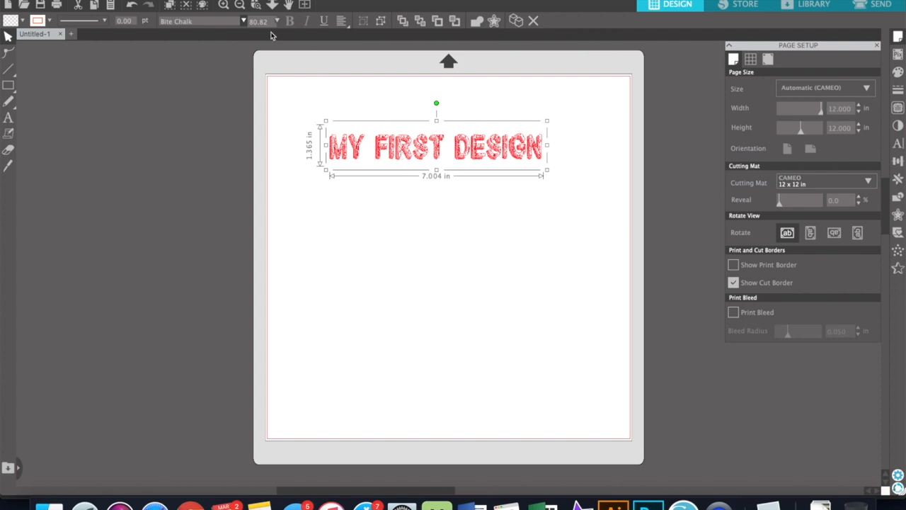
Set the line color of the "My First Design" text to blue.
{"action": "left_click", "coordinate": [104, 21]}
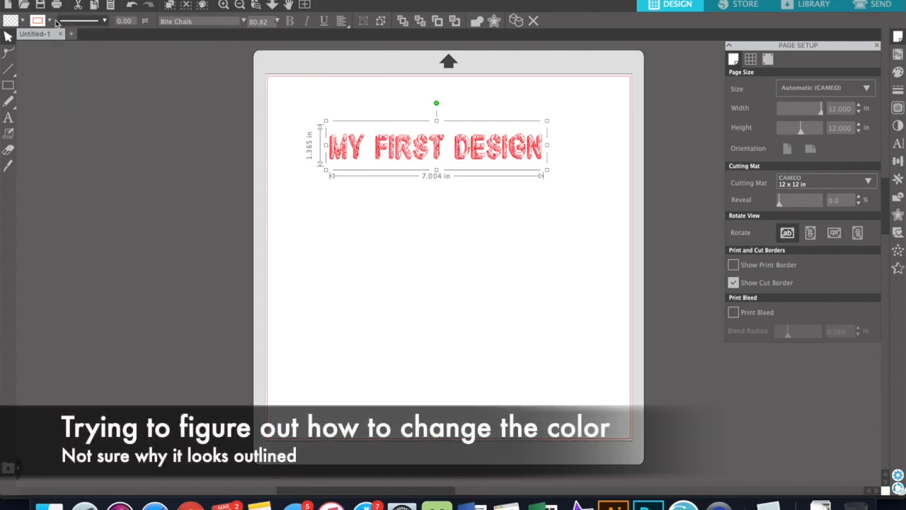
{"action": "left_click", "coordinate": [49, 21]}
{"action": "left_click", "coordinate": [37, 65]}
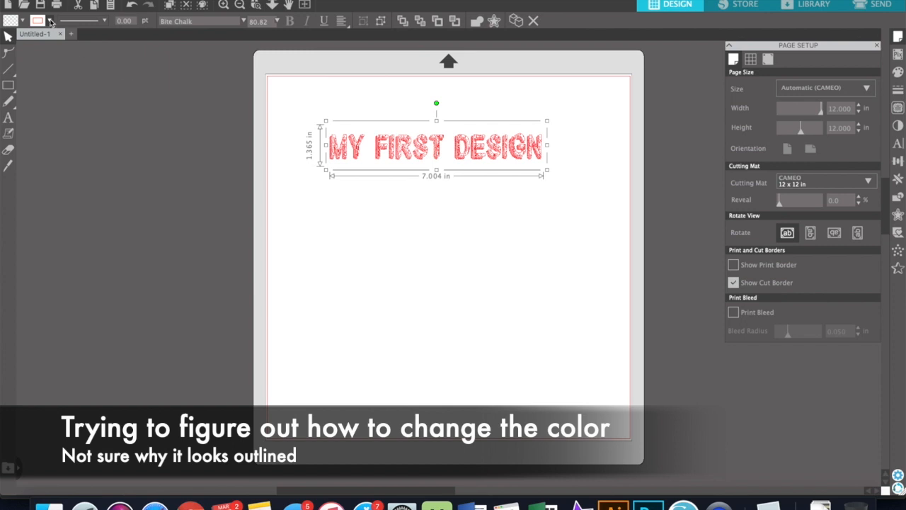
{"action": "left_click", "coordinate": [231, 181]}
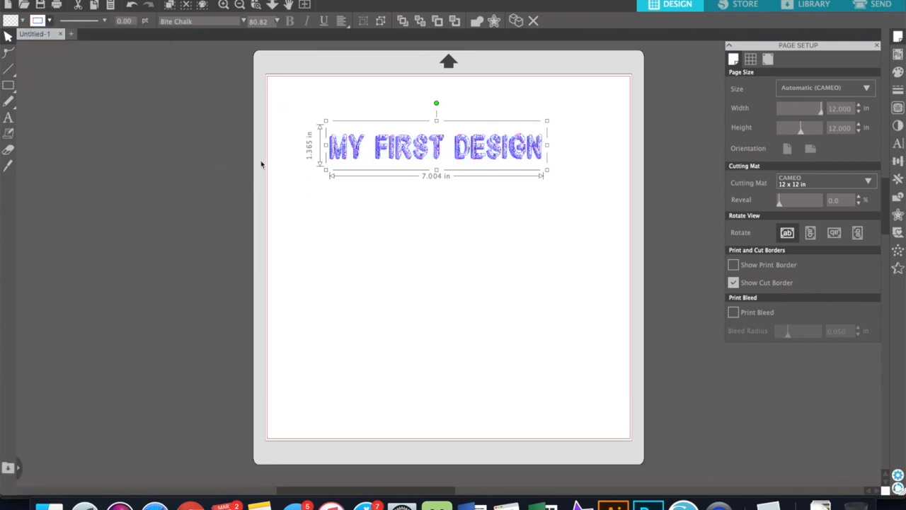
{"action": "left_click", "coordinate": [217, 133]}
{"action": "left_click", "coordinate": [340, 140]}
Trace an area about 7.6 by 2.5 in around the "My First Design" text, using the Outline preview.
{"action": "left_click", "coordinate": [247, 1]}
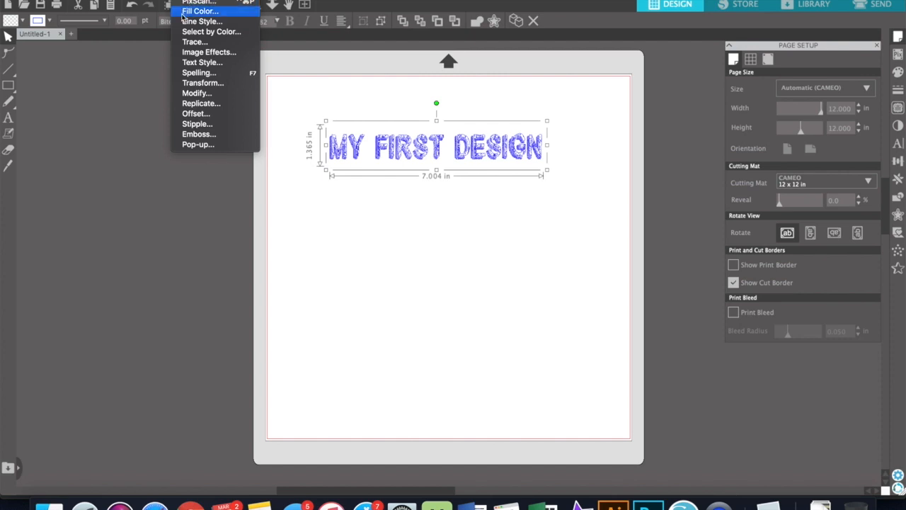
{"action": "left_click", "coordinate": [180, 42]}
{"action": "left_click", "coordinate": [750, 89]}
{"action": "mouse_move", "coordinate": [563, 188]}
{"action": "left_mouse_down"}
{"action": "mouse_move", "coordinate": [433, 124]}
{"action": "mouse_move", "coordinate": [305, 108]}
{"action": "left_mouse_up"}
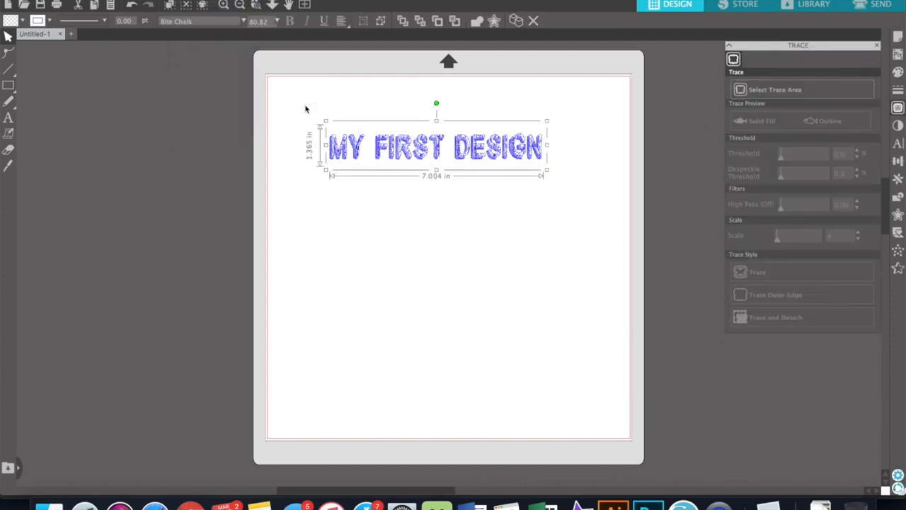
{"action": "left_click", "coordinate": [772, 90]}
{"action": "left_click_drag", "start_coordinate": [547, 182], "coordinate": [319, 102]}
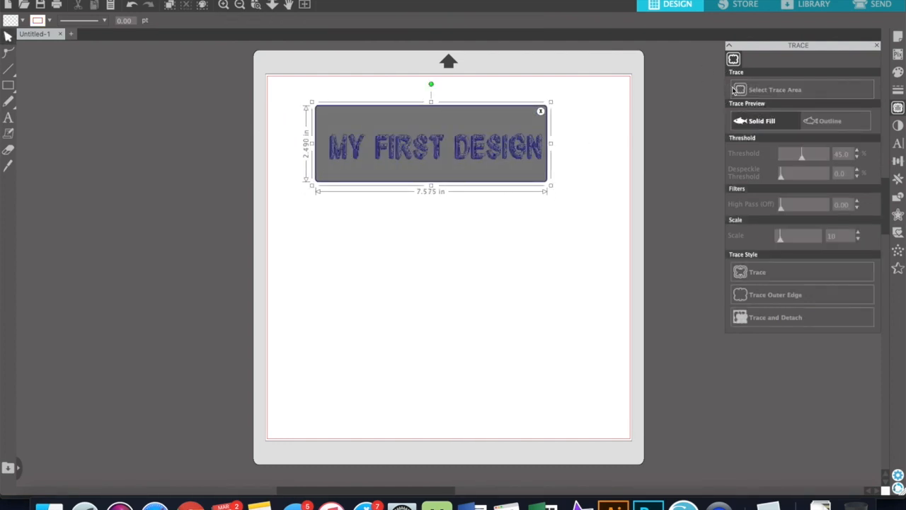
{"action": "left_click", "coordinate": [822, 122]}
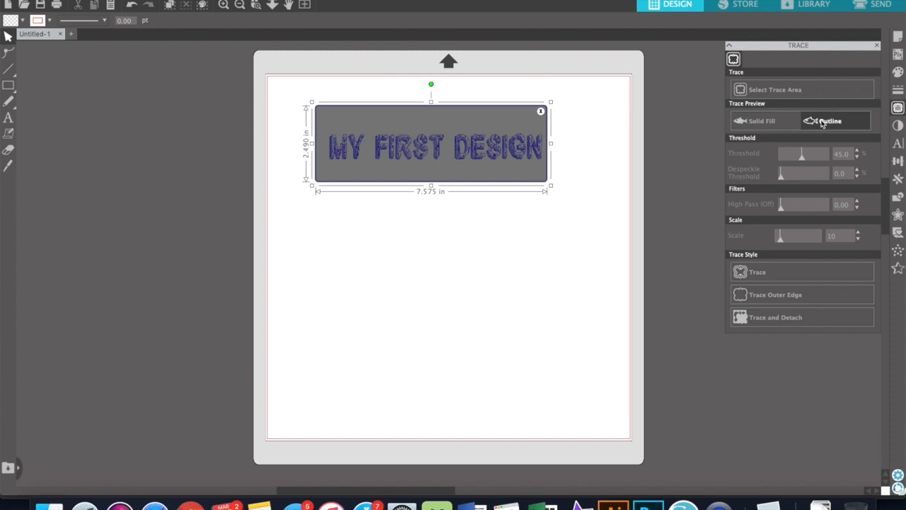
{"action": "left_click", "coordinate": [754, 271]}
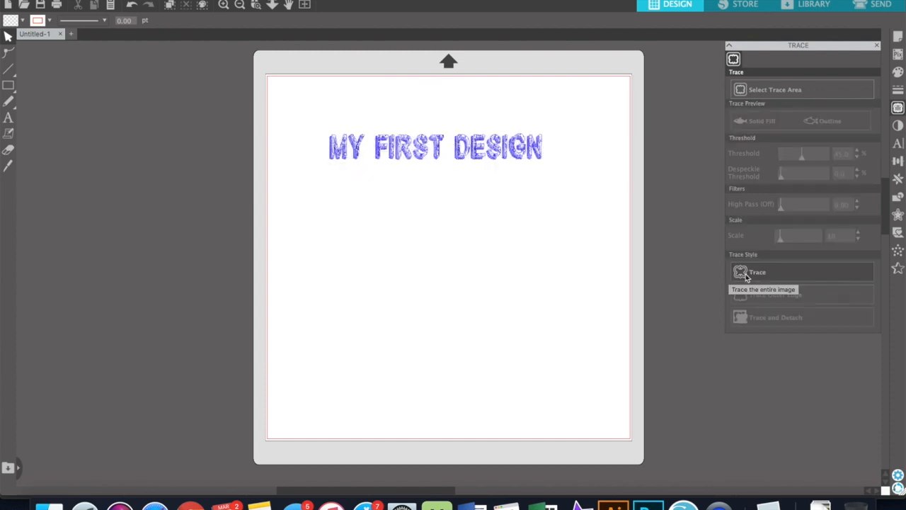
Enlarge the blue text to about 8.2 in wide and move it below the traced marks.
{"action": "left_click", "coordinate": [537, 160]}
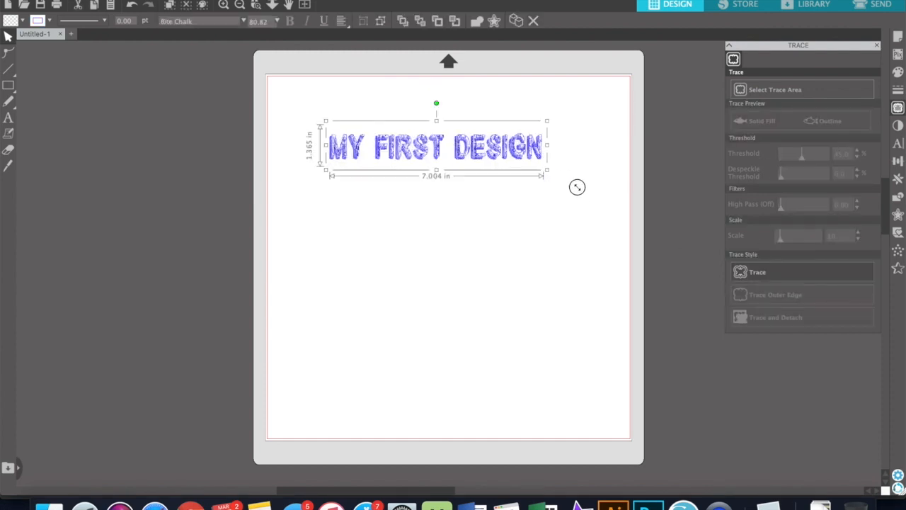
{"action": "left_click_drag", "start_coordinate": [572, 185], "coordinate": [568, 182]}
{"action": "left_click_drag", "start_coordinate": [409, 157], "coordinate": [408, 203]}
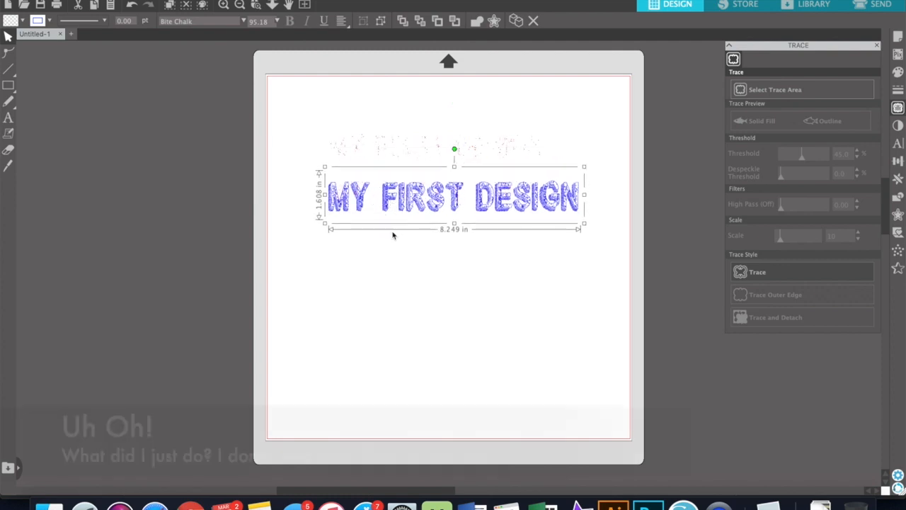
Delete both the traced red marks and the blue "My First Design" text.
{"action": "left_click", "coordinate": [386, 156]}
{"action": "left_click_drag", "start_coordinate": [385, 155], "coordinate": [384, 304]}
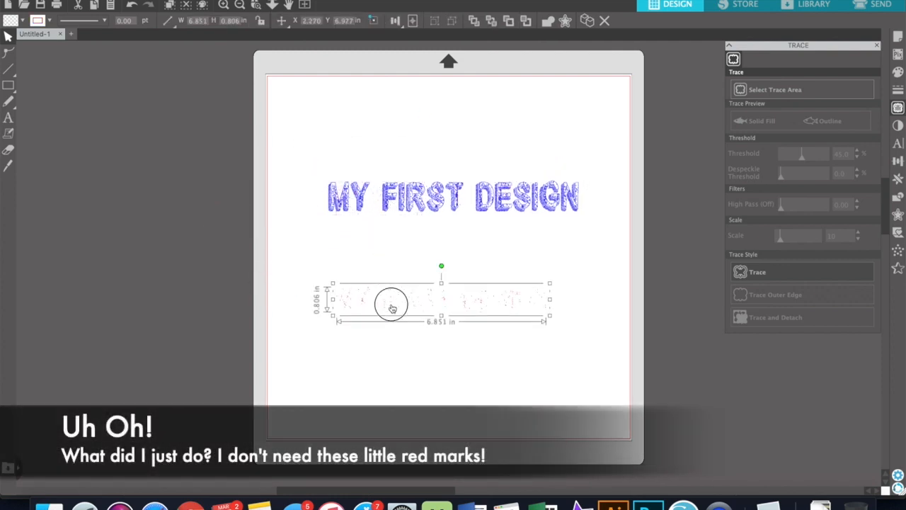
{"action": "key", "text": "Delete"}
{"action": "left_click", "coordinate": [404, 205]}
{"action": "key", "text": "Delete"}
Write a new text reading "I have no idea", "what I'm doing" and, after a blank line, "Send help!".
{"action": "key", "text": "t"}
{"action": "left_click", "coordinate": [333, 146]}
{"action": "type", "text": "I have no idea"}
{"action": "key", "text": "Return"}
{"action": "type", "text": "what I'm doing"}
{"action": "key", "text": "Return"}
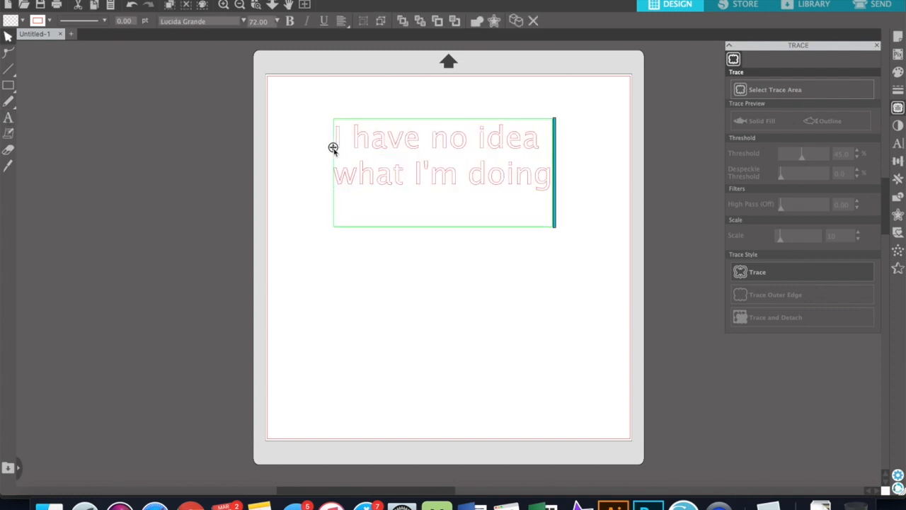
{"action": "key", "text": "BackSpace"}
{"action": "key", "text": "Return"}
{"action": "key", "text": "Return"}
{"action": "type", "text": "Send help!"}
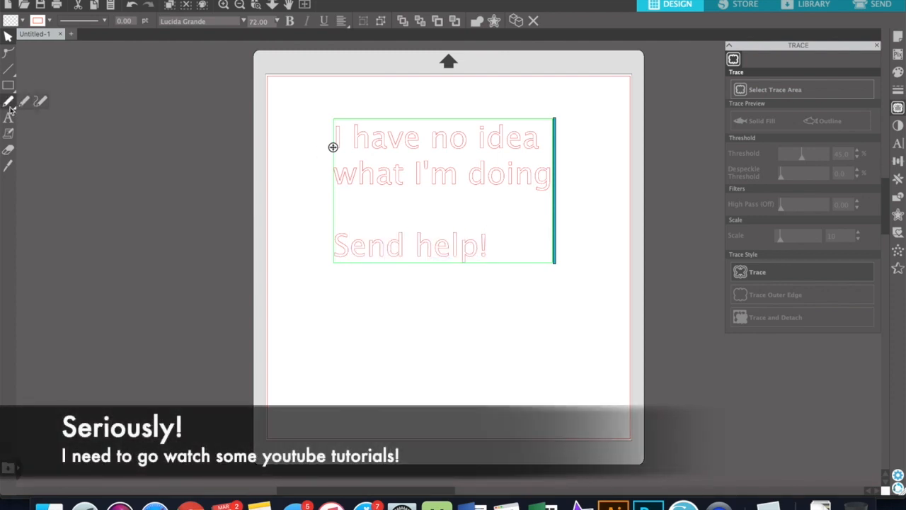
Try Mallow Script on the whole new text, and set its font to MarqueeFour.
{"action": "left_click_drag", "start_coordinate": [489, 249], "coordinate": [309, 129]}
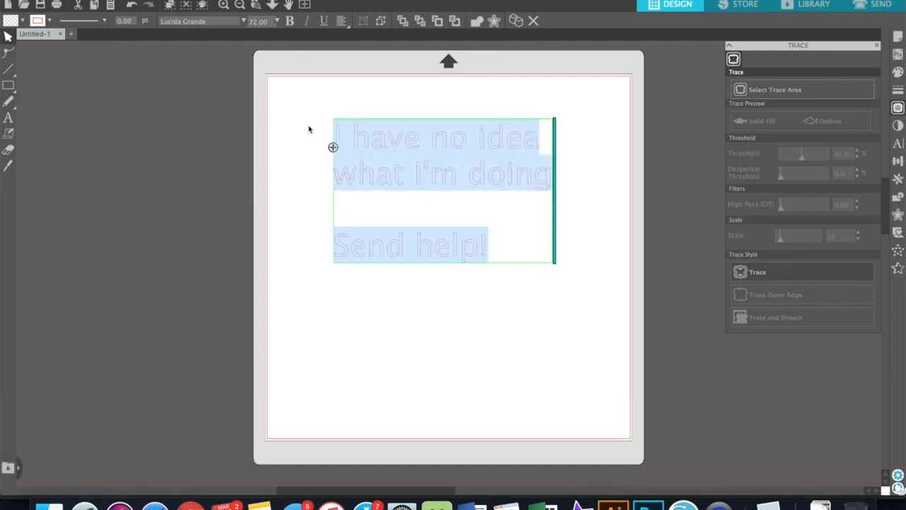
{"action": "left_click", "coordinate": [240, 21]}
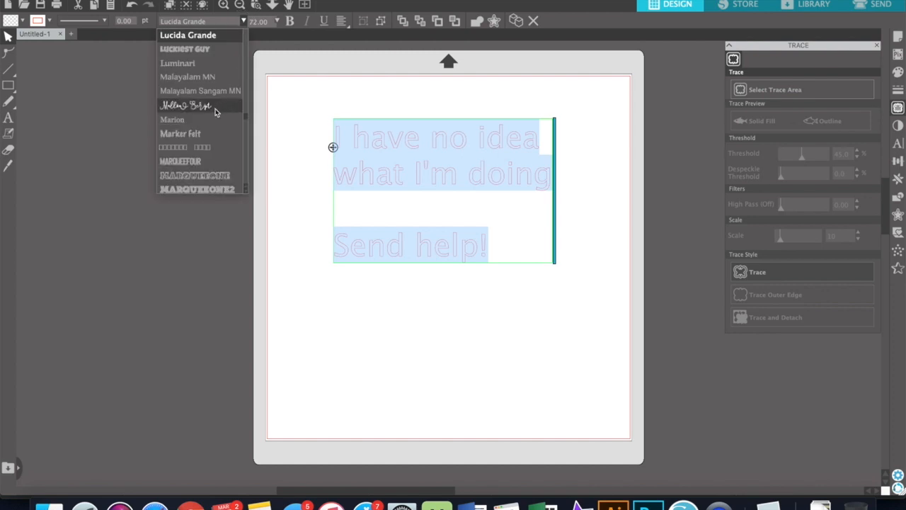
{"action": "left_click", "coordinate": [216, 110]}
{"action": "left_click", "coordinate": [243, 21]}
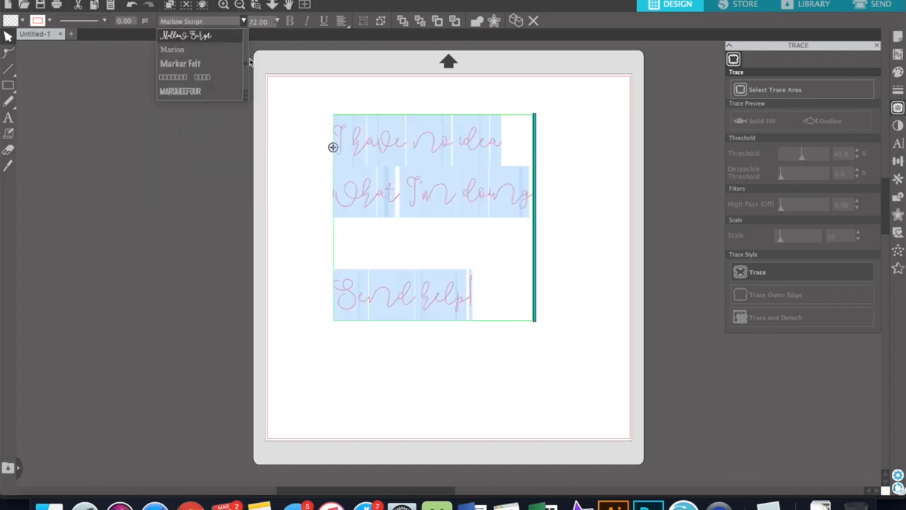
{"action": "left_click", "coordinate": [198, 104]}
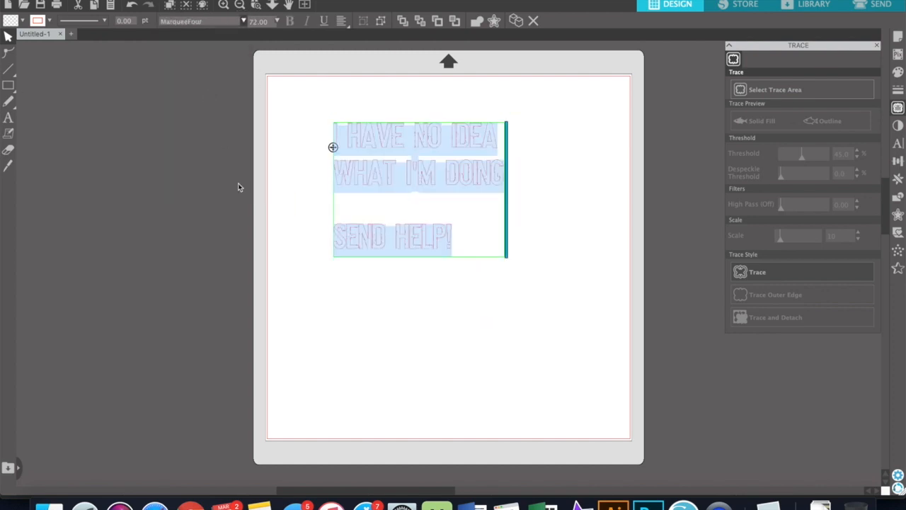
Move the text slightly toward the page's upper-left corner and enlarge it to about 8.7 by 6.8 in.
{"action": "left_click_drag", "start_coordinate": [332, 147], "coordinate": [319, 137]}
{"action": "left_click", "coordinate": [451, 304]}
{"action": "left_click", "coordinate": [406, 227]}
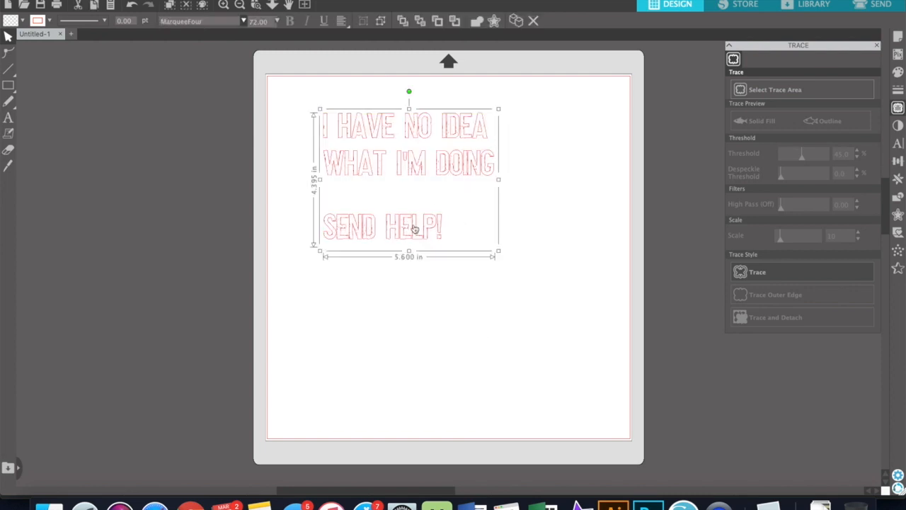
{"action": "left_click_drag", "start_coordinate": [498, 252], "coordinate": [606, 310]}
{"action": "left_click", "coordinate": [612, 250]}
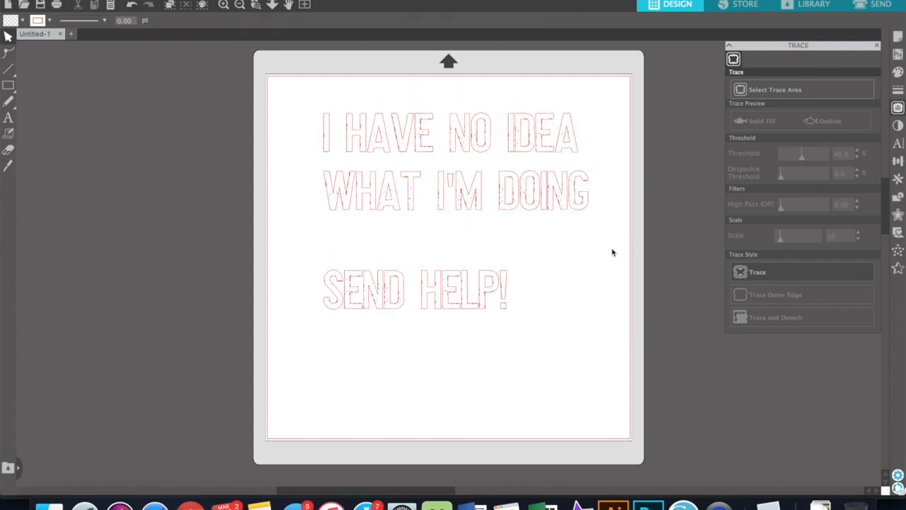
Turn off the display of the page's cut border.
{"action": "left_click", "coordinate": [538, 193]}
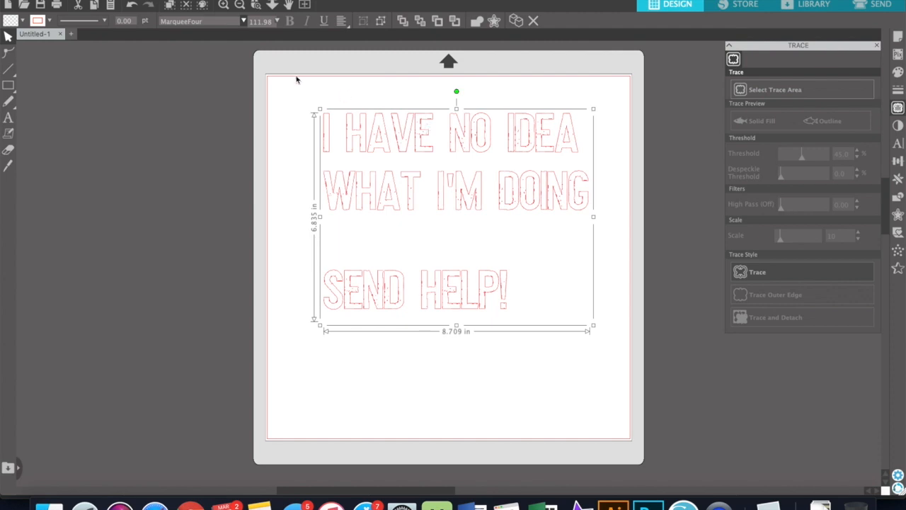
{"action": "left_click", "coordinate": [156, 1]}
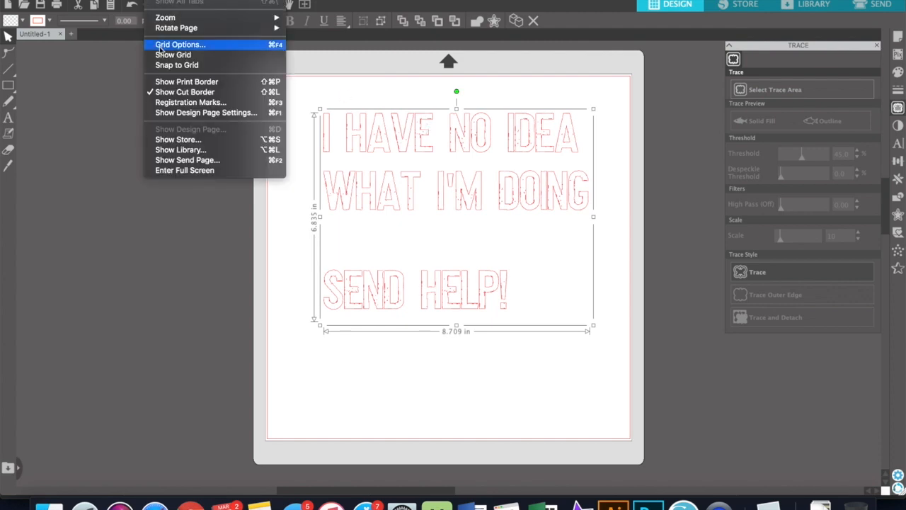
{"action": "left_click", "coordinate": [158, 92]}
{"action": "left_click", "coordinate": [157, 1]}
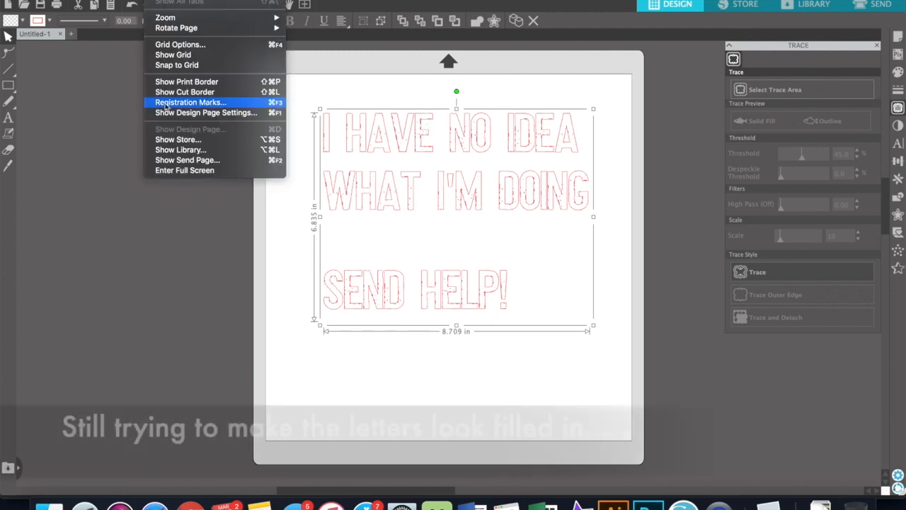
{"action": "left_click", "coordinate": [9, 101]}
Add a sticky note beside the page reading "why would I need notes?".
{"action": "left_click", "coordinate": [8, 133]}
{"action": "left_click", "coordinate": [141, 185]}
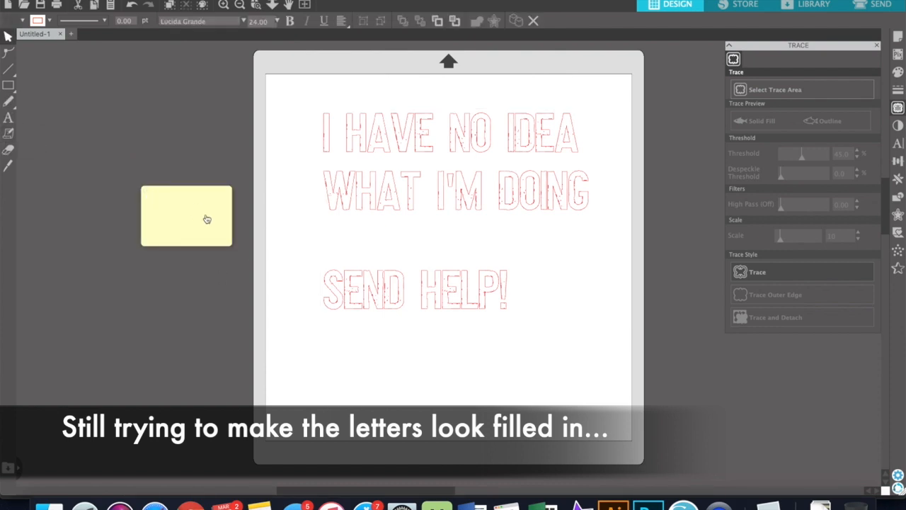
{"action": "type", "text": "why would I need notes?"}
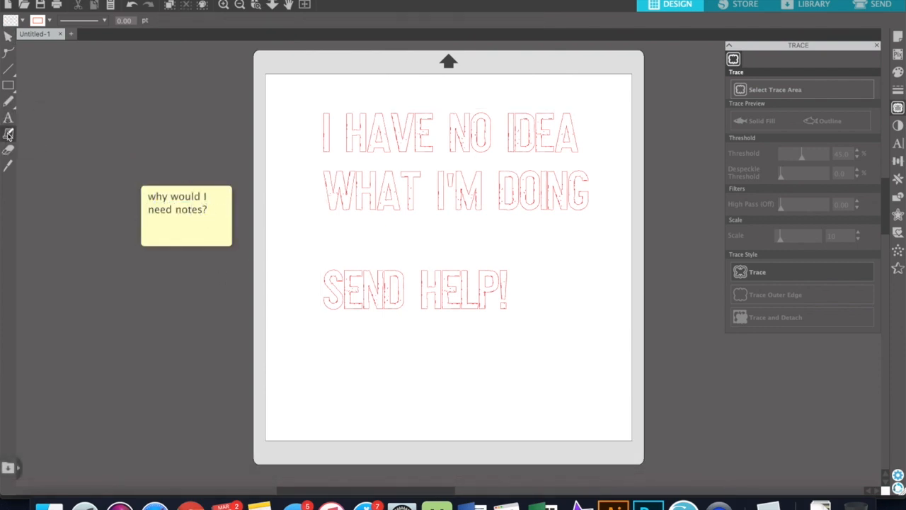
Add a second sticky note overlapping the first one, reading "crap didn't mean to open another note :O".
{"action": "left_click", "coordinate": [161, 206]}
{"action": "type", "text": "crap didn't mean to open anot"}
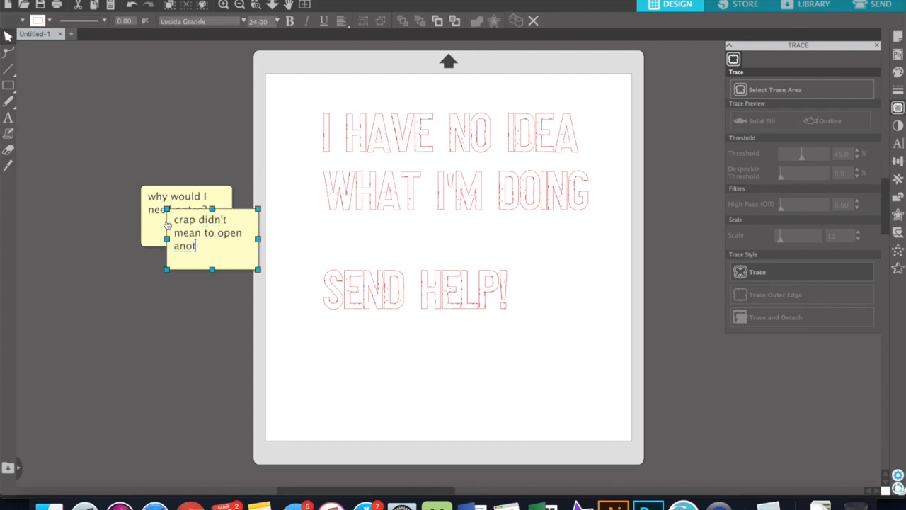
{"action": "type", "text": "her note"}
{"action": "key", "text": "Return"}
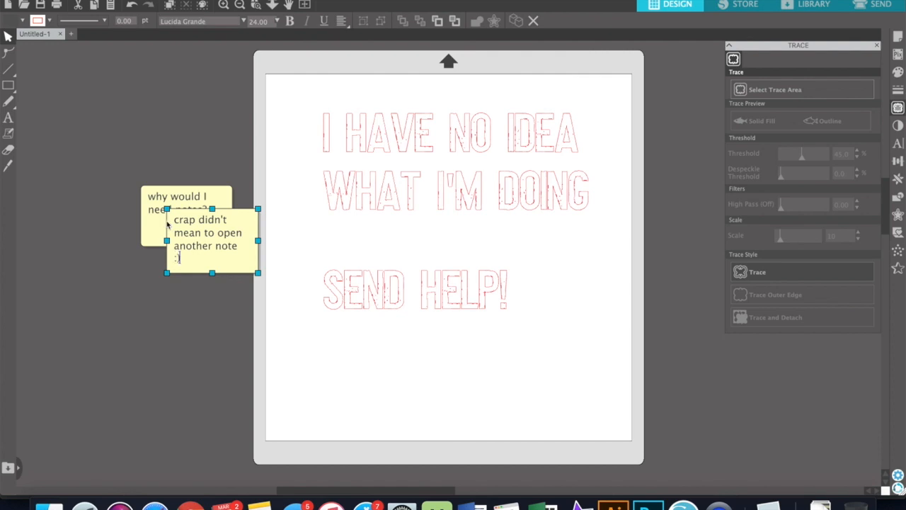
{"action": "left_click", "coordinate": [182, 254]}
{"action": "left_click", "coordinate": [183, 243]}
{"action": "left_click", "coordinate": [207, 146]}
{"action": "left_click", "coordinate": [215, 221]}
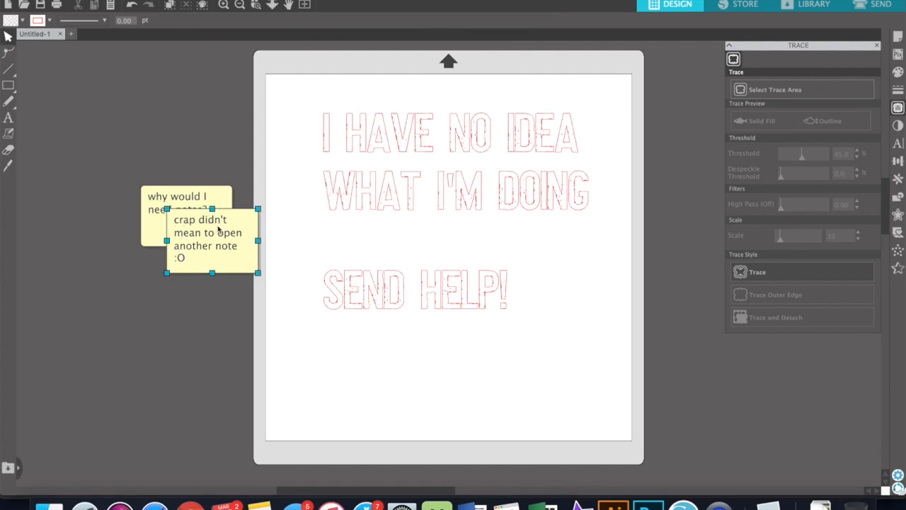
Resize the second sticky note by its corners so that it sits slightly higher and narrower over the first.
{"action": "left_click_drag", "start_coordinate": [168, 210], "coordinate": [195, 227]}
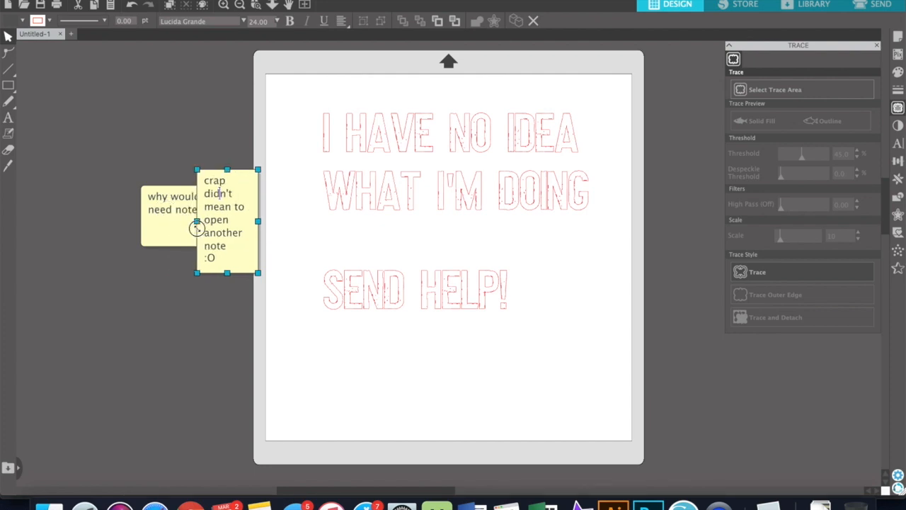
{"action": "left_click_drag", "start_coordinate": [193, 273], "coordinate": [172, 236]}
{"action": "left_click", "coordinate": [196, 150]}
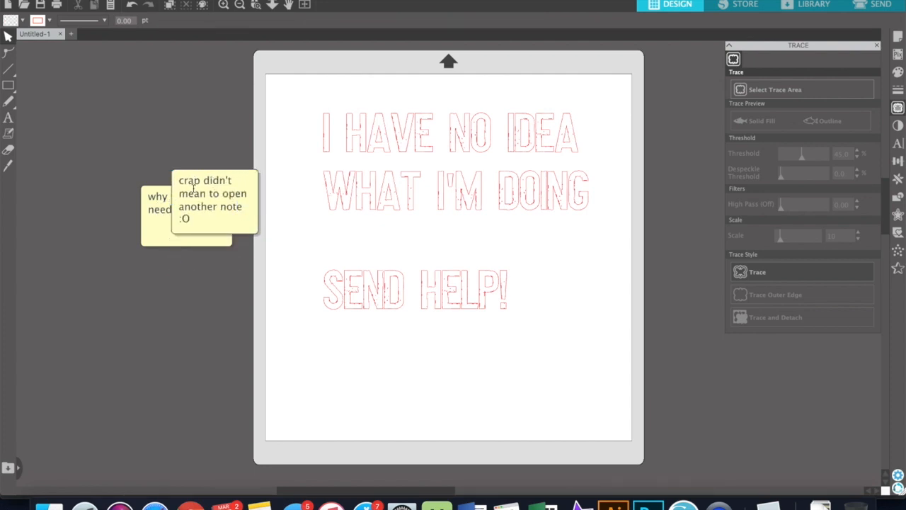
Replace the second sticky note's text with "how do I move this thing?".
{"action": "left_click", "coordinate": [170, 206]}
{"action": "left_click_drag", "start_coordinate": [190, 219], "coordinate": [131, 169]}
{"action": "type", "text": "how do I move"}
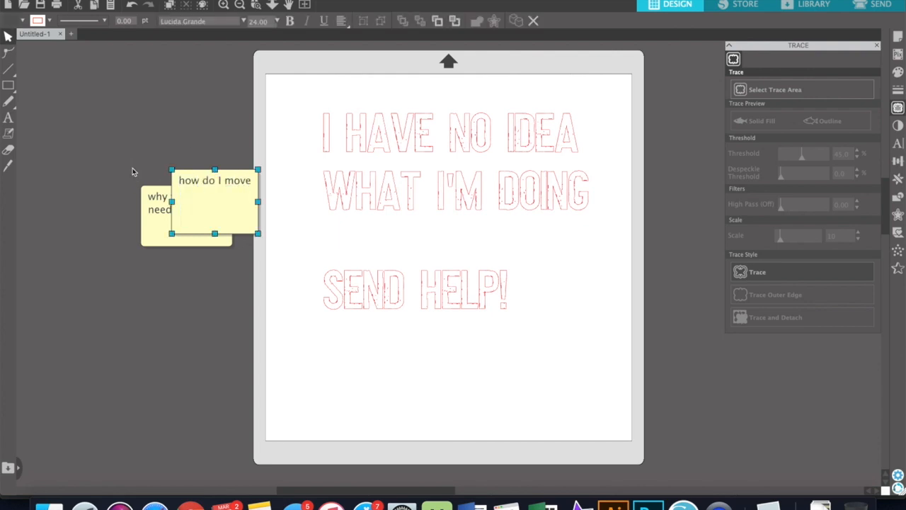
{"action": "type", "text": " this thing?"}
{"action": "key", "text": "Return"}
Try a vertical Knife cut through the text, and try the Eraser on the overlapping sticky notes.
{"action": "left_click", "coordinate": [9, 165]}
{"action": "left_click_drag", "start_coordinate": [438, 100], "coordinate": [436, 324]}
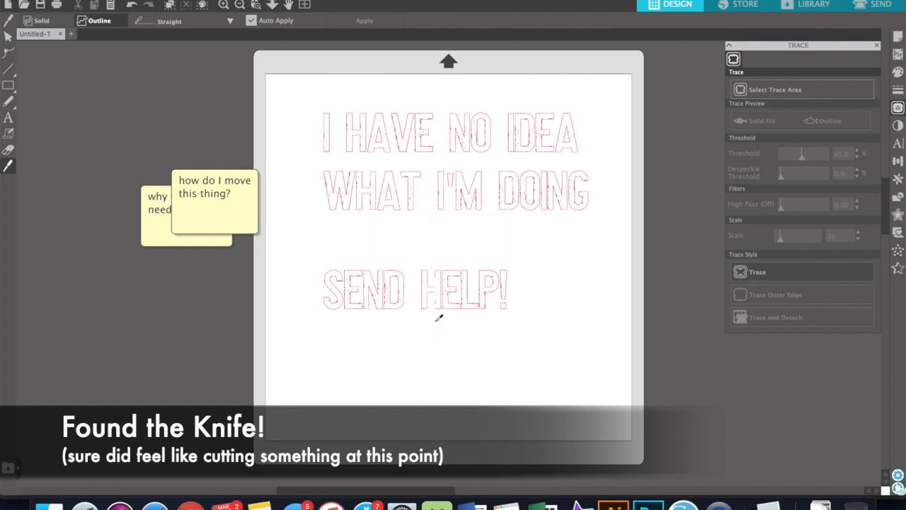
{"action": "left_click", "coordinate": [7, 38]}
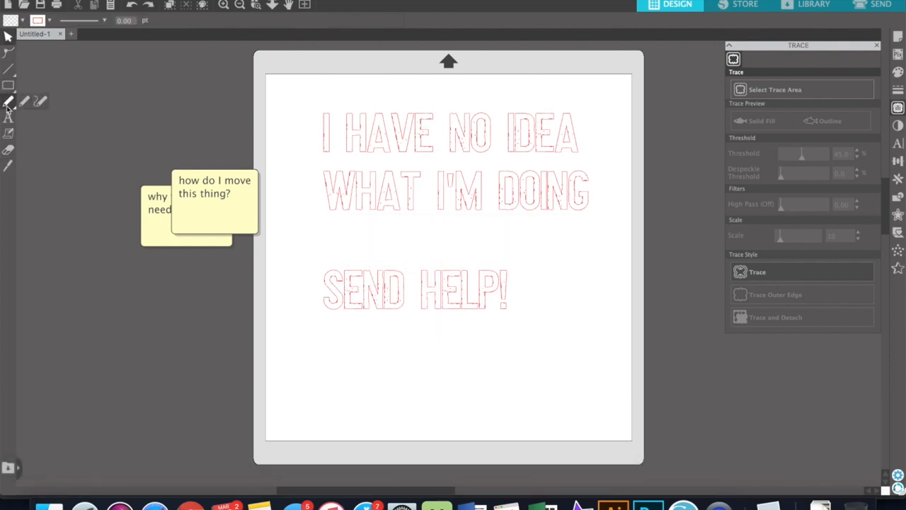
{"action": "left_click", "coordinate": [7, 149]}
{"action": "mouse_move", "coordinate": [186, 184]}
{"action": "left_mouse_down"}
{"action": "mouse_move", "coordinate": [243, 190]}
{"action": "mouse_move", "coordinate": [251, 167]}
{"action": "mouse_move", "coordinate": [255, 220]}
{"action": "mouse_move", "coordinate": [256, 165]}
{"action": "mouse_move", "coordinate": [255, 229]}
{"action": "mouse_move", "coordinate": [248, 236]}
{"action": "mouse_move", "coordinate": [240, 157]}
{"action": "mouse_move", "coordinate": [235, 224]}
{"action": "mouse_move", "coordinate": [197, 176]}
{"action": "mouse_move", "coordinate": [183, 208]}
{"action": "mouse_move", "coordinate": [157, 220]}
{"action": "mouse_move", "coordinate": [142, 221]}
{"action": "mouse_move", "coordinate": [142, 198]}
{"action": "mouse_move", "coordinate": [154, 215]}
{"action": "mouse_move", "coordinate": [148, 253]}
{"action": "left_mouse_up"}
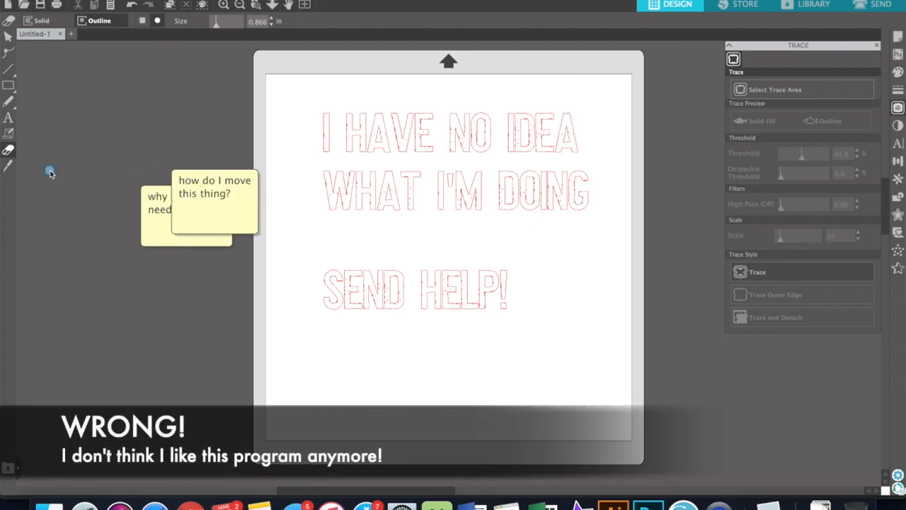
Add a third sticky note reading "well this didn't work" over the other two.
{"action": "left_click", "coordinate": [8, 133]}
{"action": "left_click", "coordinate": [201, 211]}
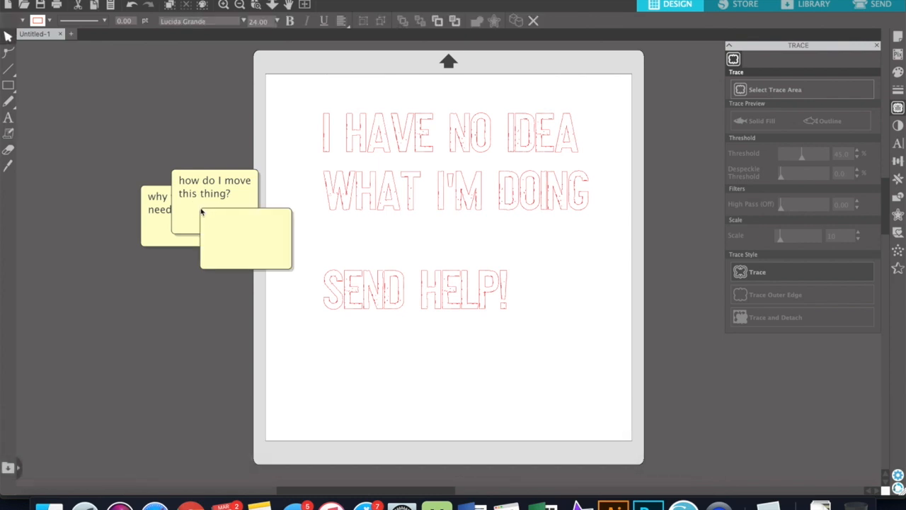
{"action": "type", "text": "well this didn't work"}
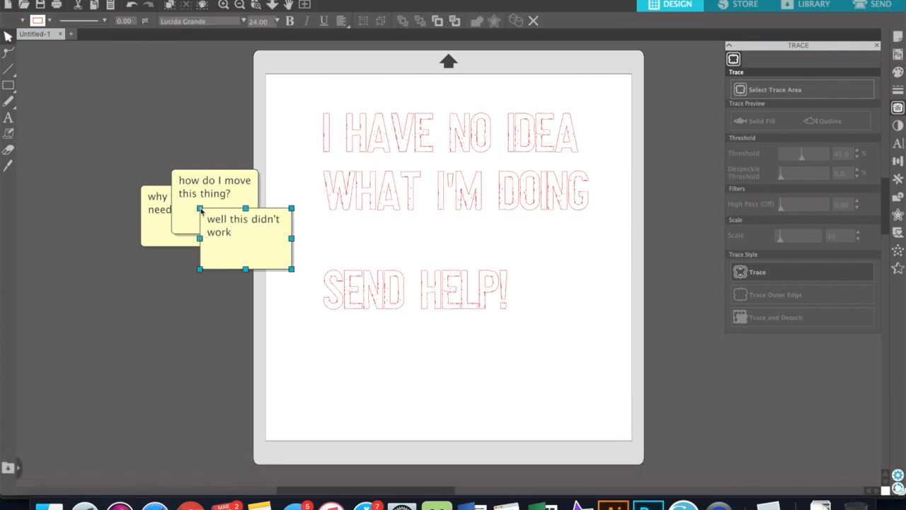
Move all the sticky notes far away from the page, beyond the upper-left edge of the visible work area.
{"action": "left_click", "coordinate": [219, 257]}
{"action": "left_click_drag", "start_coordinate": [219, 257], "coordinate": [114, 292]}
{"action": "left_click_drag", "start_coordinate": [182, 237], "coordinate": [63, 111]}
{"action": "left_click_drag", "start_coordinate": [186, 227], "coordinate": [38, 116]}
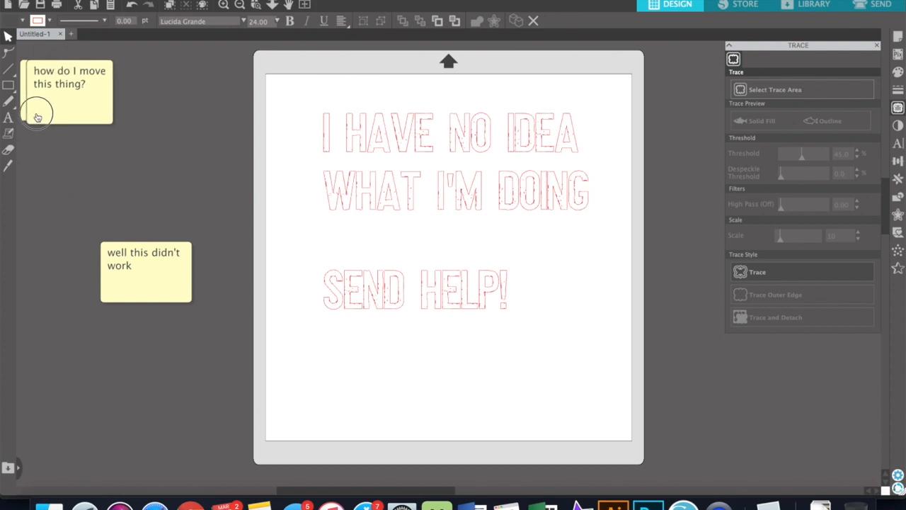
{"action": "left_click", "coordinate": [107, 297]}
{"action": "left_click_drag", "start_coordinate": [106, 301], "coordinate": [25, 120]}
{"action": "left_click_drag", "start_coordinate": [105, 126], "coordinate": [9, 113]}
{"action": "left_click_drag", "start_coordinate": [64, 112], "coordinate": [7, 142]}
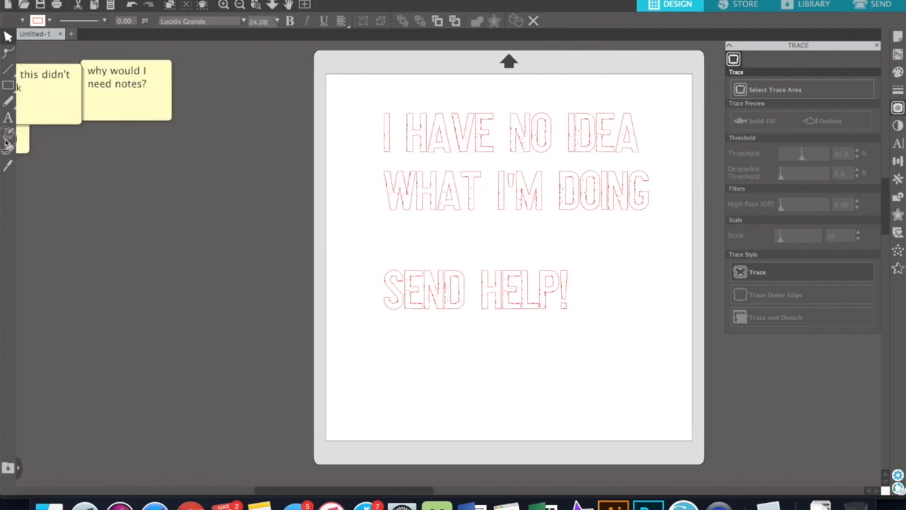
{"action": "left_click_drag", "start_coordinate": [239, 113], "coordinate": [50, 116]}
{"action": "left_click_drag", "start_coordinate": [130, 116], "coordinate": [63, 115]}
{"action": "scroll", "coordinate": [46, 106], "scroll_direction": "right", "scroll_amount": 3}
{"action": "scroll", "coordinate": [46, 106], "scroll_direction": "right", "scroll_amount": 3}
Try an offset outline around the whole text and move the original text off to its lower right.
{"action": "left_click", "coordinate": [215, 187]}
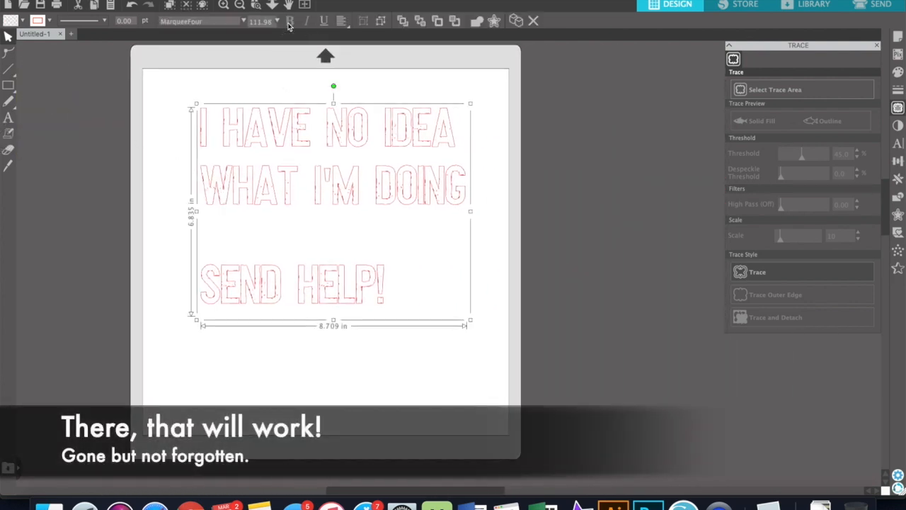
{"action": "left_click", "coordinate": [494, 20]}
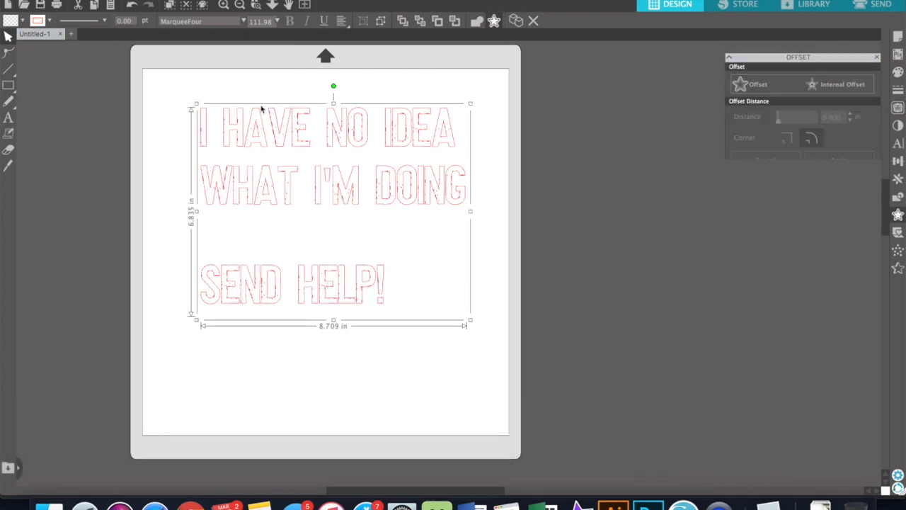
{"action": "left_click_drag", "start_coordinate": [388, 183], "coordinate": [565, 233]}
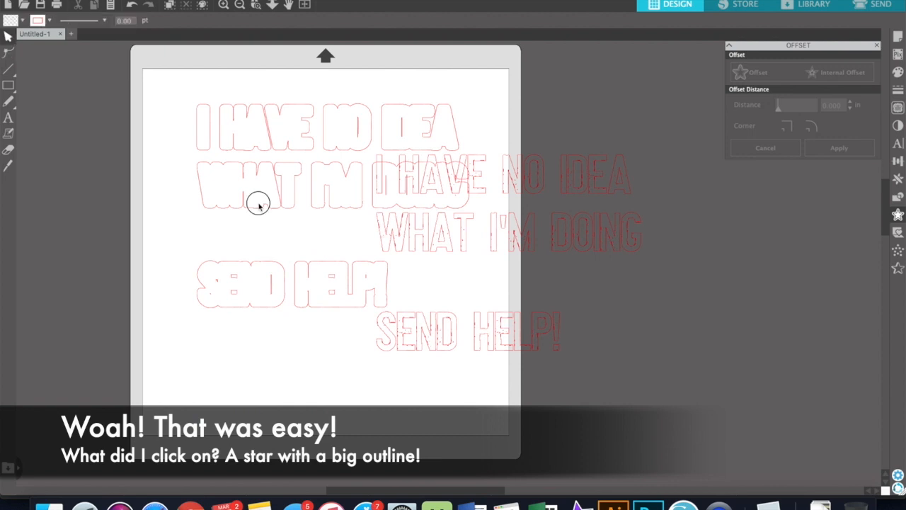
Undo the moves and the offset outline made around the text.
{"action": "key", "text": "super+z"}
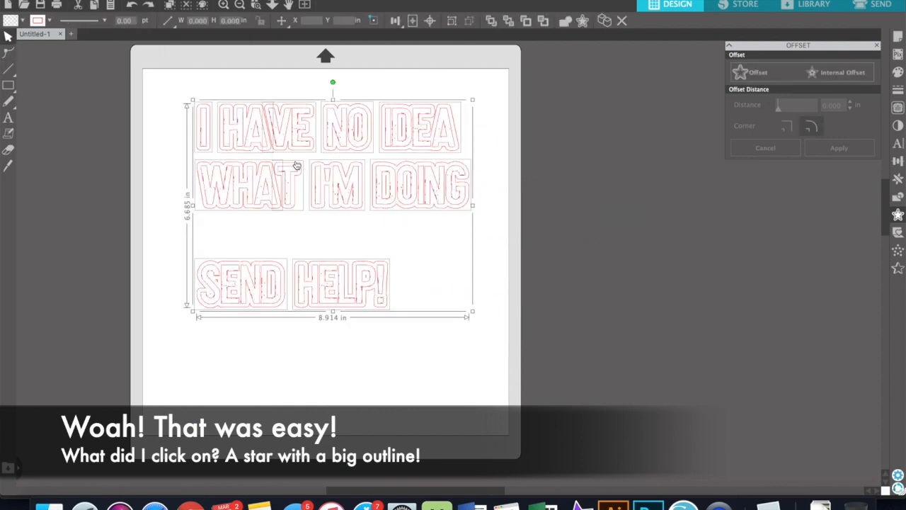
{"action": "left_click_drag", "start_coordinate": [296, 166], "coordinate": [281, 212]}
{"action": "key", "text": "super+z"}
{"action": "key", "text": "super+z"}
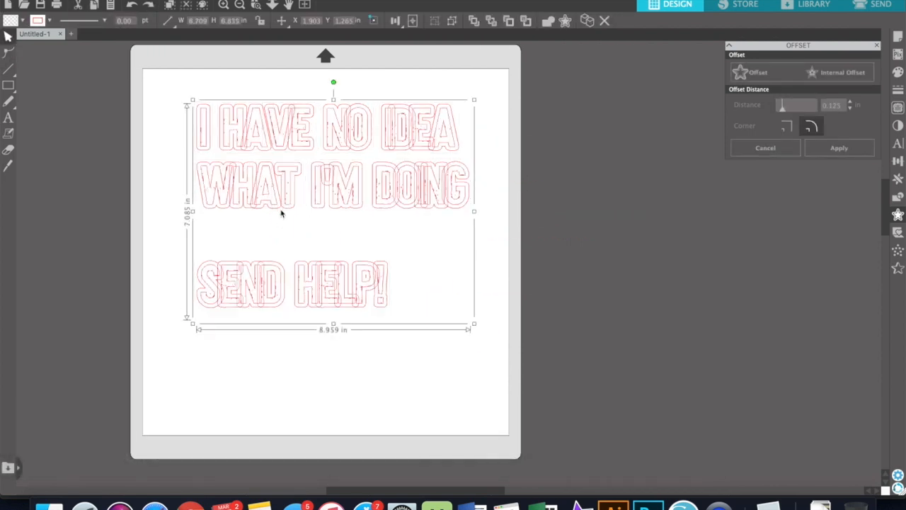
{"action": "key", "text": "super+z"}
Delete the entire text design from the page.
{"action": "left_click", "coordinate": [480, 23]}
{"action": "left_click", "coordinate": [476, 151]}
{"action": "left_click", "coordinate": [441, 144]}
{"action": "left_click_drag", "start_coordinate": [441, 144], "coordinate": [464, 143]}
{"action": "left_click_drag", "start_coordinate": [387, 143], "coordinate": [374, 141]}
{"action": "left_click_drag", "start_coordinate": [522, 376], "coordinate": [174, 88]}
{"action": "key", "text": "Delete"}
Try to import momvibesEPS.eps from the Desktop folder onto the empty page.
{"action": "left_click", "coordinate": [61, 506]}
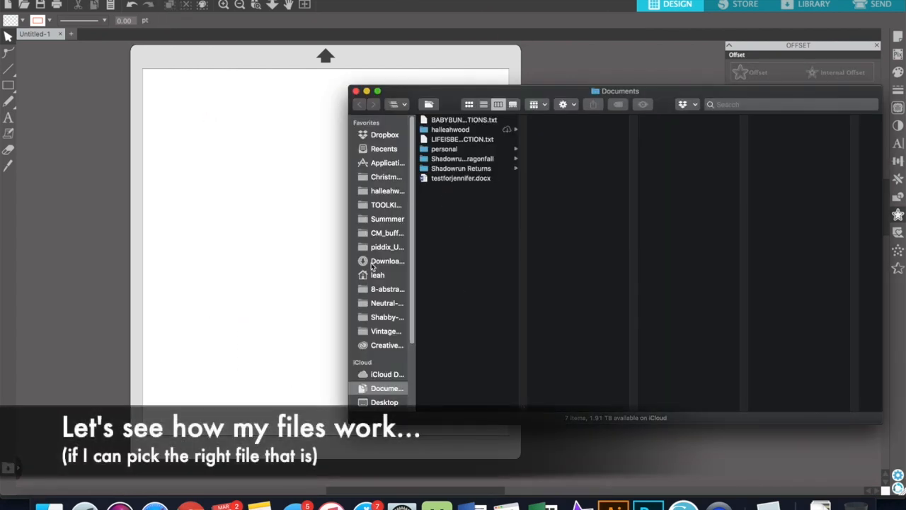
{"action": "left_click", "coordinate": [381, 402]}
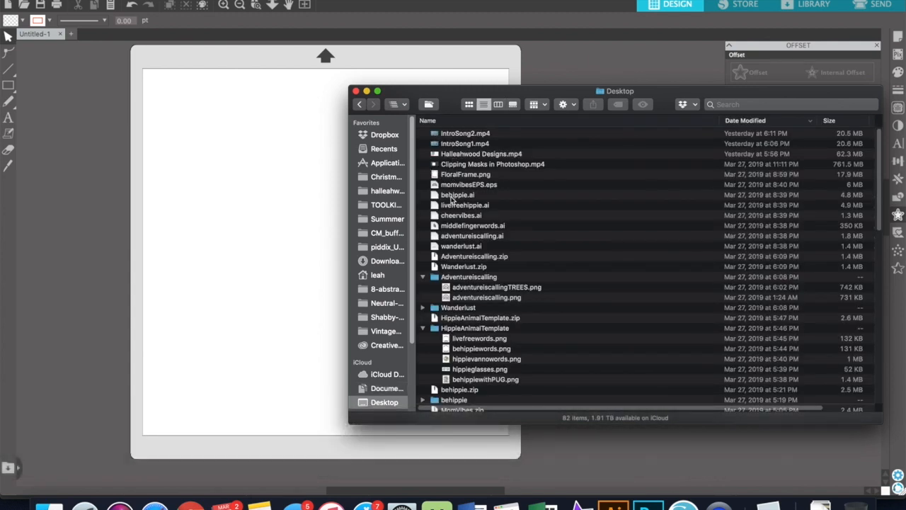
{"action": "left_click_drag", "start_coordinate": [456, 187], "coordinate": [297, 230]}
{"action": "left_click", "coordinate": [684, 495]}
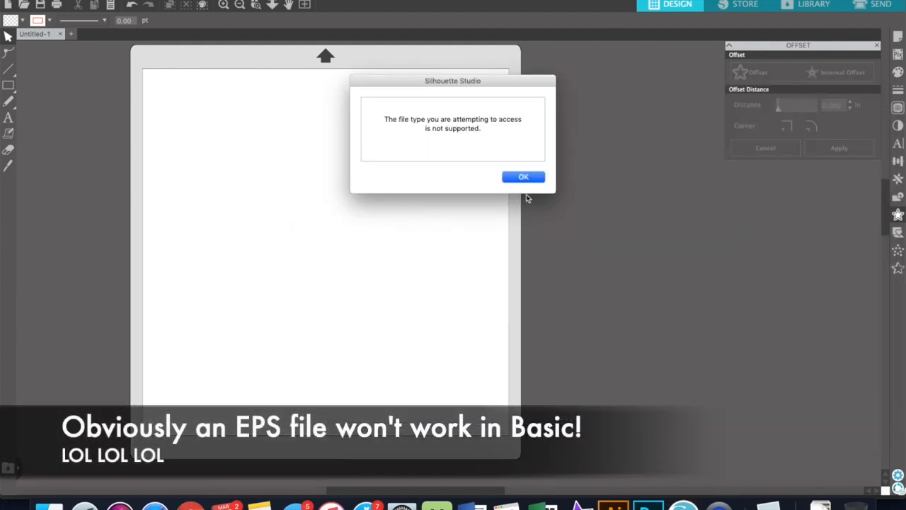
{"action": "left_click", "coordinate": [522, 177]}
Place adventureiscalling.png from the Desktop folder on the page, sized about 9.7 by 9.6 in, and position it centrally.
{"action": "left_click", "coordinate": [49, 499]}
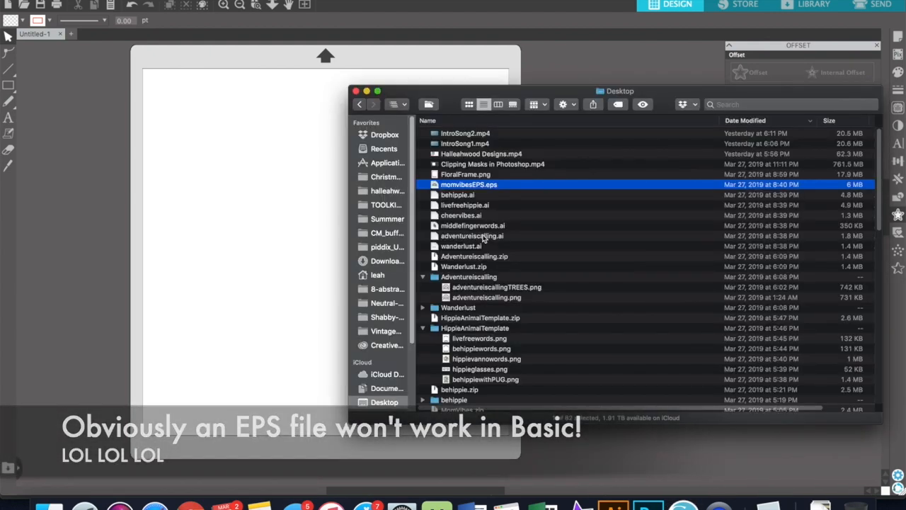
{"action": "left_click_drag", "start_coordinate": [476, 297], "coordinate": [318, 298]}
{"action": "left_click", "coordinate": [256, 300]}
{"action": "left_click_drag", "start_coordinate": [540, 79], "coordinate": [404, 210]}
{"action": "left_click_drag", "start_coordinate": [327, 318], "coordinate": [528, 228]}
{"action": "left_click", "coordinate": [178, 114]}
{"action": "key", "text": "Delete"}
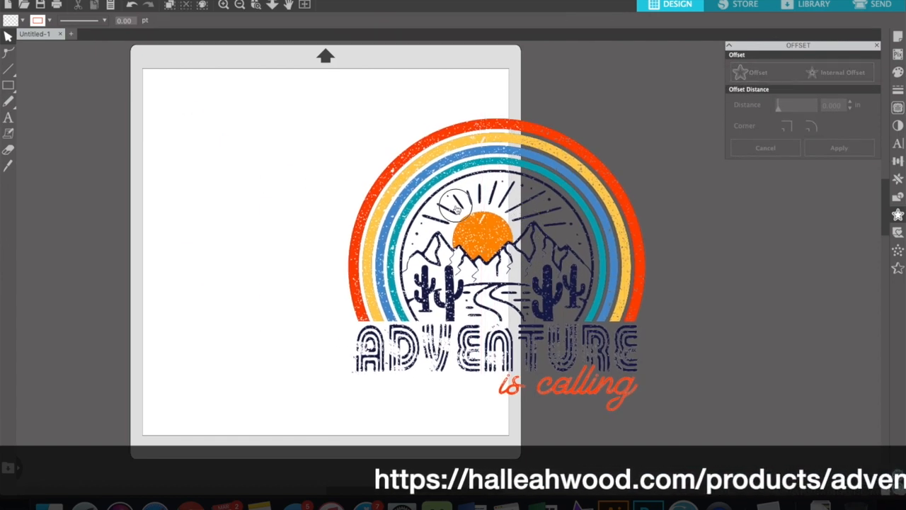
{"action": "left_click_drag", "start_coordinate": [456, 209], "coordinate": [287, 184]}
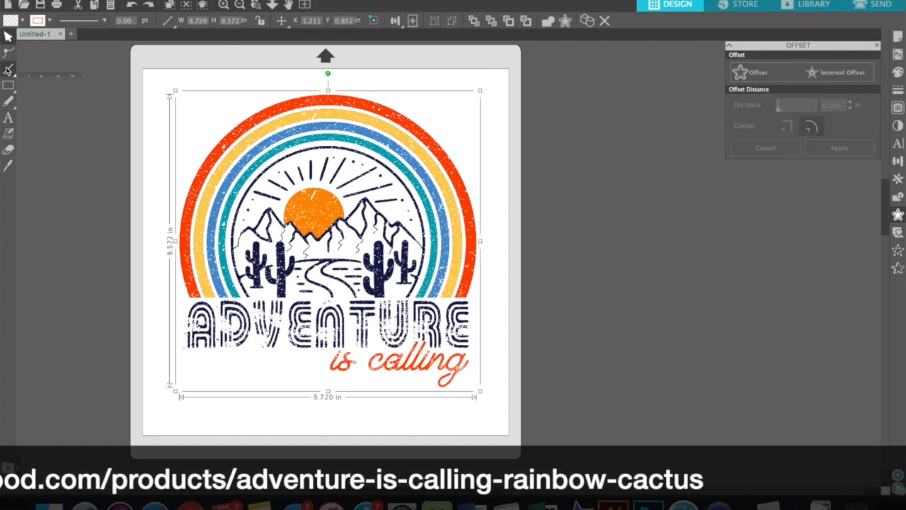
Look through the file commands and the PixScan and fill color options.
{"action": "left_click", "coordinate": [152, 0]}
{"action": "mouse_move", "coordinate": [134, 0]}
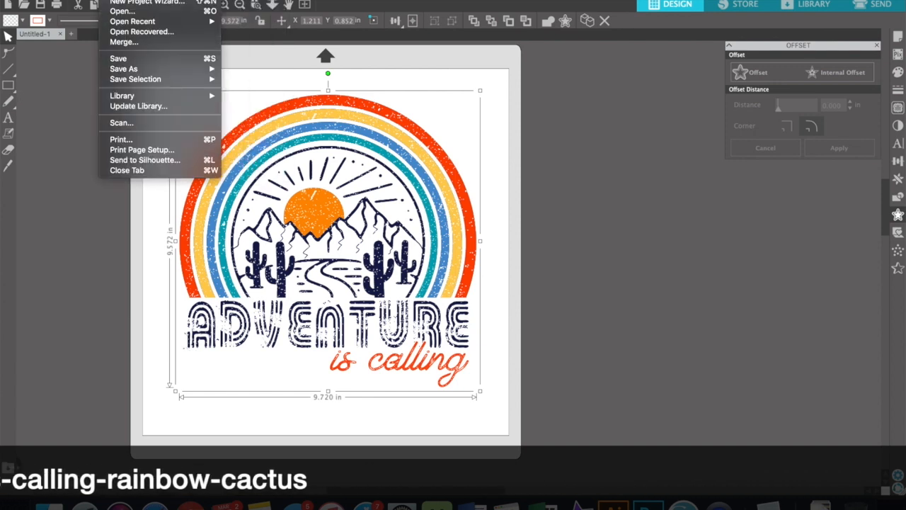
{"action": "left_click", "coordinate": [79, 11]}
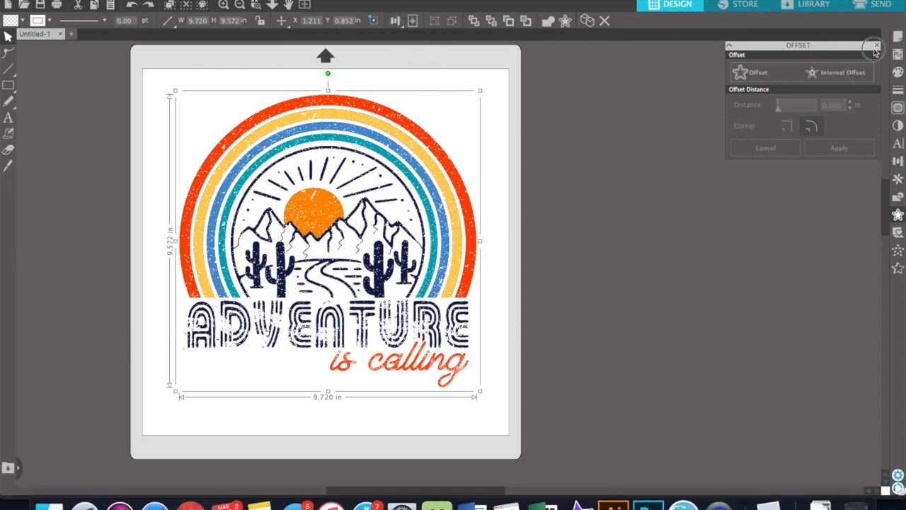
{"action": "left_click", "coordinate": [898, 55]}
{"action": "left_click", "coordinate": [898, 56]}
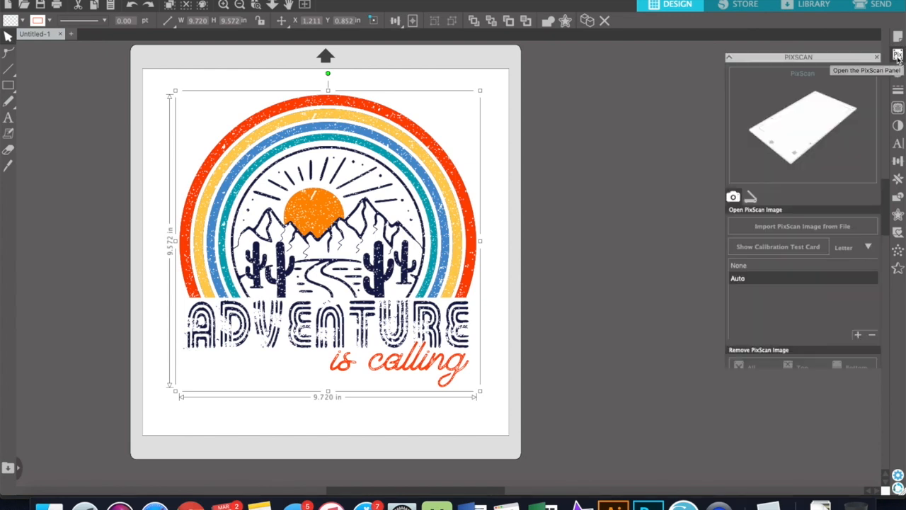
{"action": "left_click", "coordinate": [876, 46]}
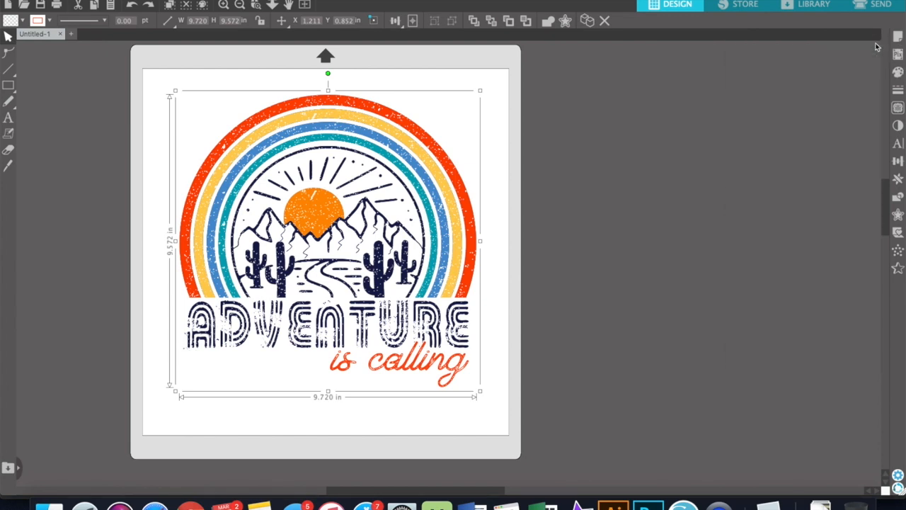
{"action": "left_click", "coordinate": [898, 78]}
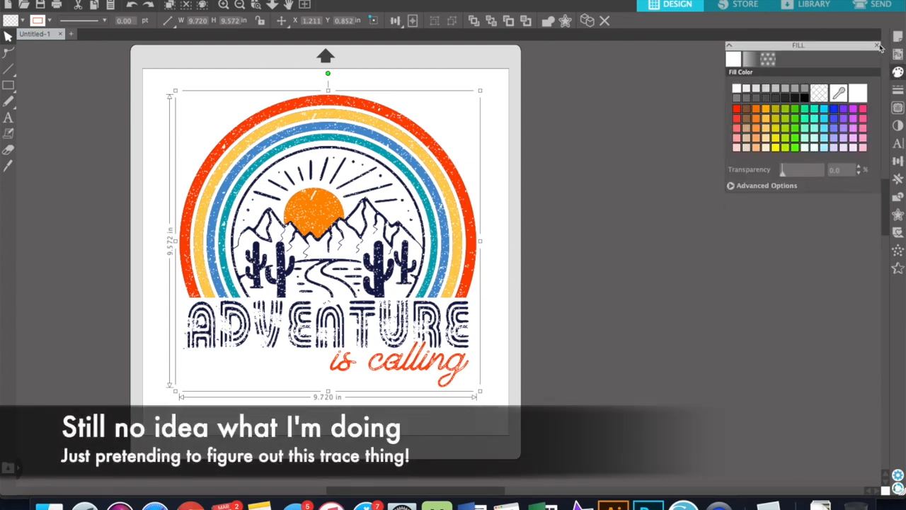
{"action": "left_click", "coordinate": [897, 78]}
{"action": "left_click", "coordinate": [897, 91]}
{"action": "left_click", "coordinate": [877, 46]}
Select a trace area of about 11.3 by 10.8 in around the whole adventure artwork.
{"action": "left_click", "coordinate": [898, 108]}
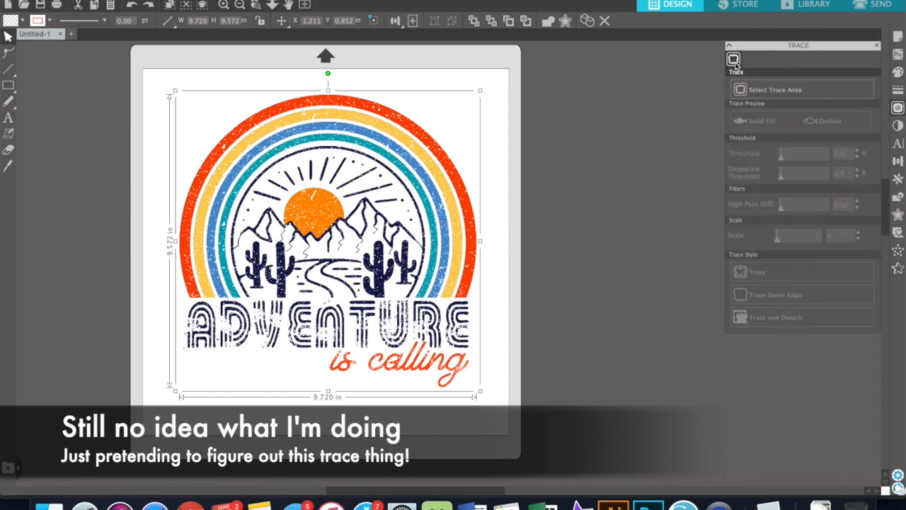
{"action": "left_click", "coordinate": [750, 90]}
{"action": "left_click_drag", "start_coordinate": [153, 78], "coordinate": [497, 408]}
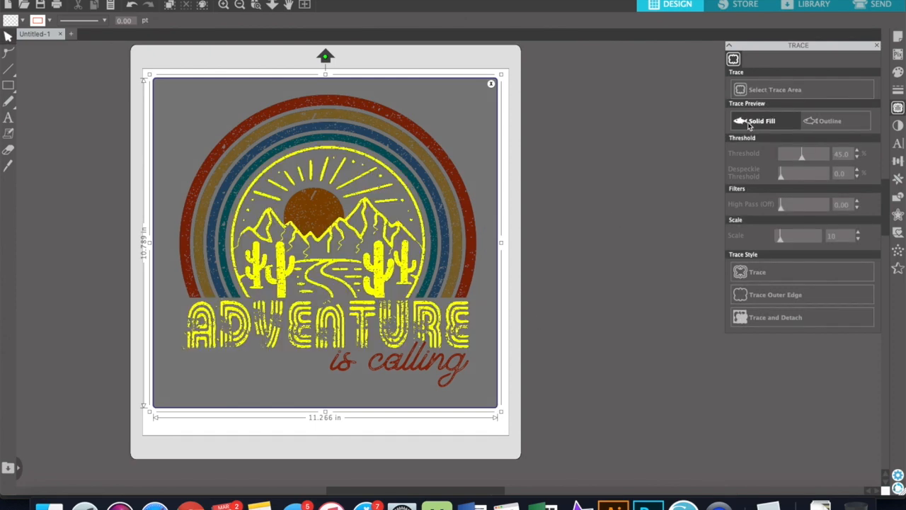
Set the trace Threshold and Despeckle Threshold both to 100 %, with the preview shown as Solid Fill.
{"action": "left_click_drag", "start_coordinate": [800, 155], "coordinate": [844, 160]}
{"action": "left_click", "coordinate": [819, 130]}
{"action": "left_click", "coordinate": [768, 124]}
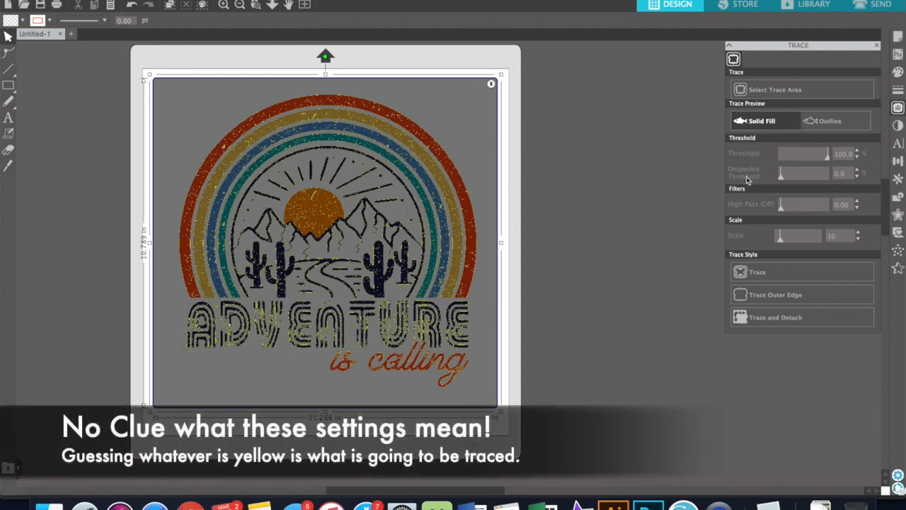
{"action": "left_click_drag", "start_coordinate": [781, 180], "coordinate": [834, 182]}
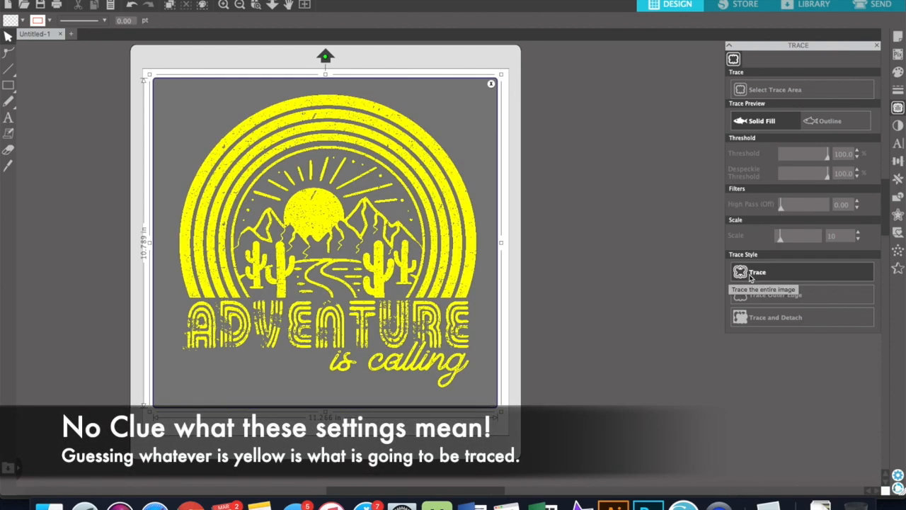
Trace and detach the selected artwork, and shift it slightly on the page.
{"action": "left_click", "coordinate": [747, 318]}
{"action": "mouse_move", "coordinate": [445, 273]}
{"action": "left_mouse_down"}
{"action": "mouse_move", "coordinate": [556, 273]}
{"action": "mouse_move", "coordinate": [435, 272]}
{"action": "mouse_move", "coordinate": [457, 286]}
{"action": "mouse_move", "coordinate": [442, 284]}
{"action": "left_mouse_up"}
{"action": "left_click", "coordinate": [434, 273]}
Trace and detach a new area of about 12.3 by 11.3 in, moving the rainbow right and the sun scene toward the upper left.
{"action": "left_click", "coordinate": [776, 89]}
{"action": "mouse_move", "coordinate": [152, 83]}
{"action": "left_mouse_down"}
{"action": "mouse_move", "coordinate": [398, 283]}
{"action": "mouse_move", "coordinate": [524, 429]}
{"action": "left_mouse_up"}
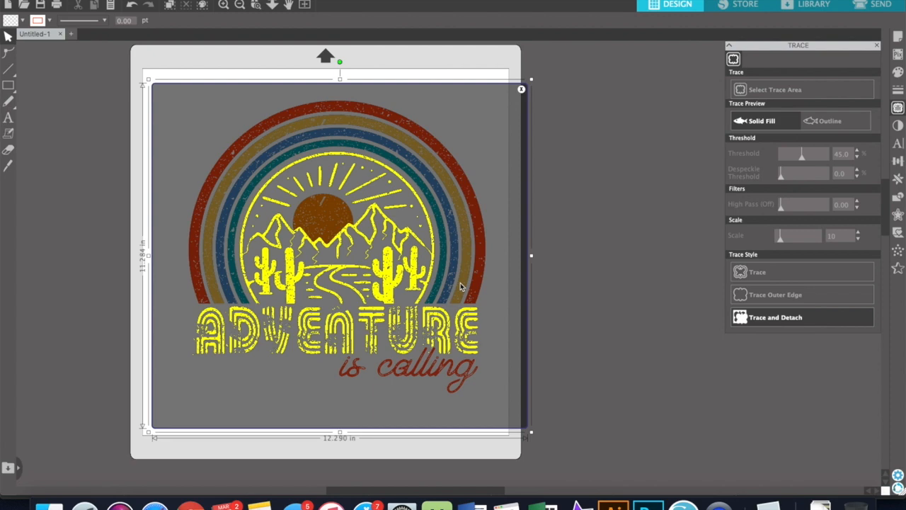
{"action": "left_click", "coordinate": [414, 328]}
{"action": "mouse_move", "coordinate": [414, 327]}
{"action": "left_mouse_down"}
{"action": "mouse_move", "coordinate": [656, 320]}
{"action": "mouse_move", "coordinate": [258, 310]}
{"action": "mouse_move", "coordinate": [625, 327]}
{"action": "left_mouse_up"}
{"action": "left_click_drag", "start_coordinate": [336, 226], "coordinate": [181, 142]}
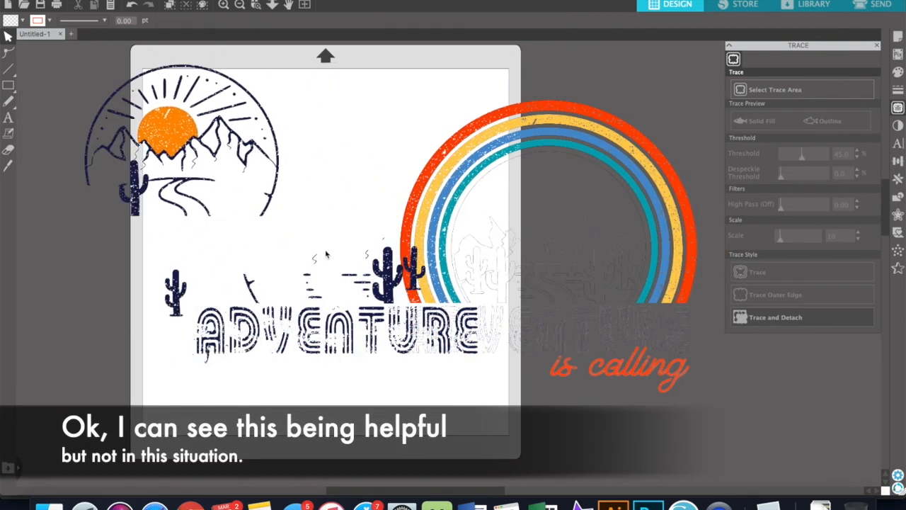
Undo the trace detachments and moves back to the single, complete adventure artwork.
{"action": "key", "text": "super+z"}
{"action": "key", "text": "super+z"}
{"action": "key", "text": "super+z"}
{"action": "key", "text": "super+z"}
{"action": "key", "text": "super+z"}
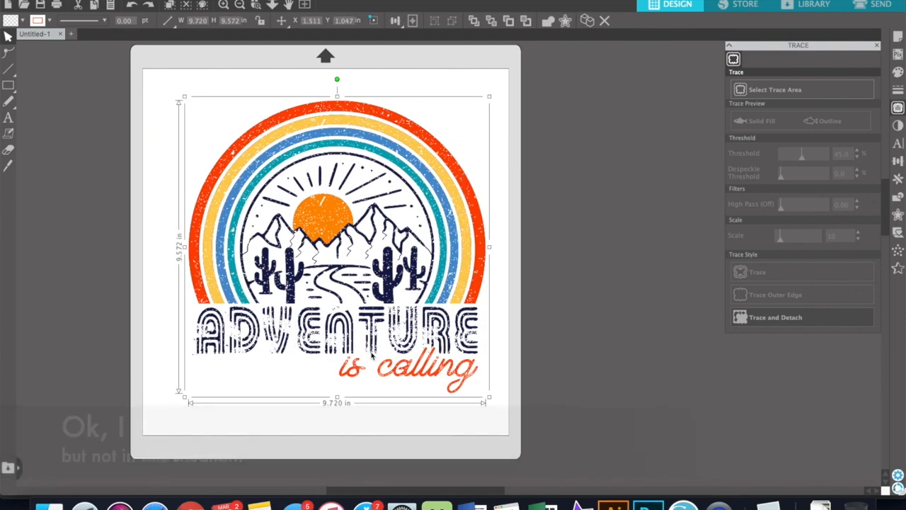
Release the adventure artwork's compound path and remove the rainbow and the "is calling" lettering.
{"action": "left_click", "coordinate": [223, 0]}
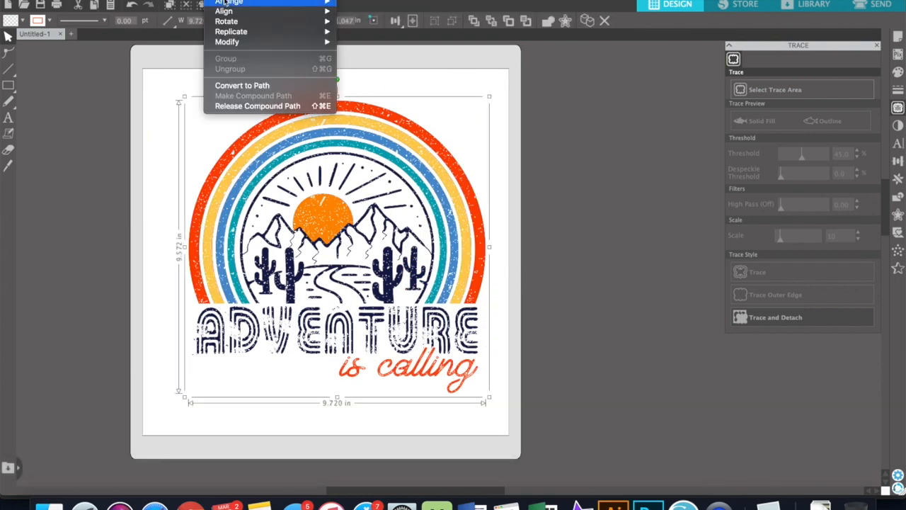
{"action": "left_click", "coordinate": [223, 85]}
{"action": "left_click_drag", "start_coordinate": [312, 226], "coordinate": [453, 227]}
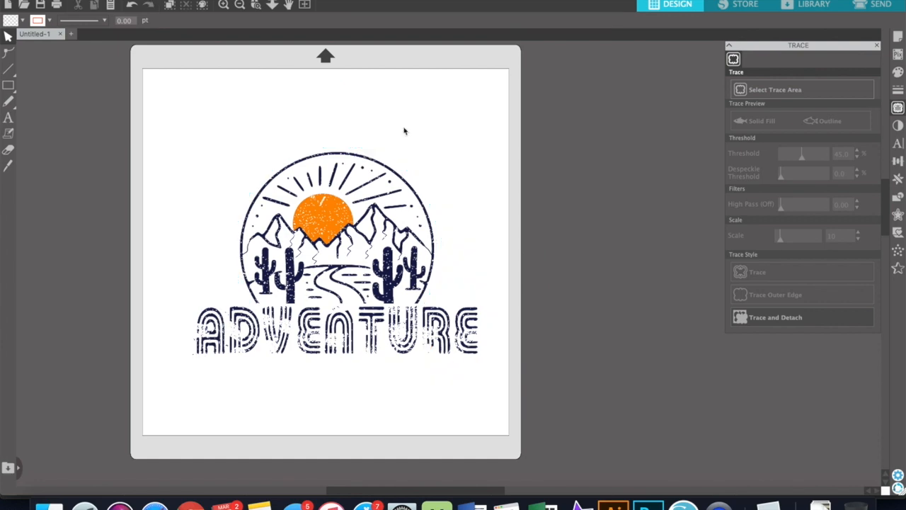
Group the remaining sun scene with the ADVENTURE lettering and shift the group slightly on the page.
{"action": "left_click_drag", "start_coordinate": [496, 380], "coordinate": [186, 150]}
{"action": "left_click", "coordinate": [213, 0]}
{"action": "left_click", "coordinate": [225, 58]}
{"action": "mouse_move", "coordinate": [310, 225]}
{"action": "left_mouse_down"}
{"action": "mouse_move", "coordinate": [496, 236]}
{"action": "mouse_move", "coordinate": [312, 227]}
{"action": "left_mouse_up"}
Add the text "test" above the sun scene, enlarge it to about 275 pt, and move it up to the page's top edge.
{"action": "key", "text": "t"}
{"action": "left_click", "coordinate": [243, 108]}
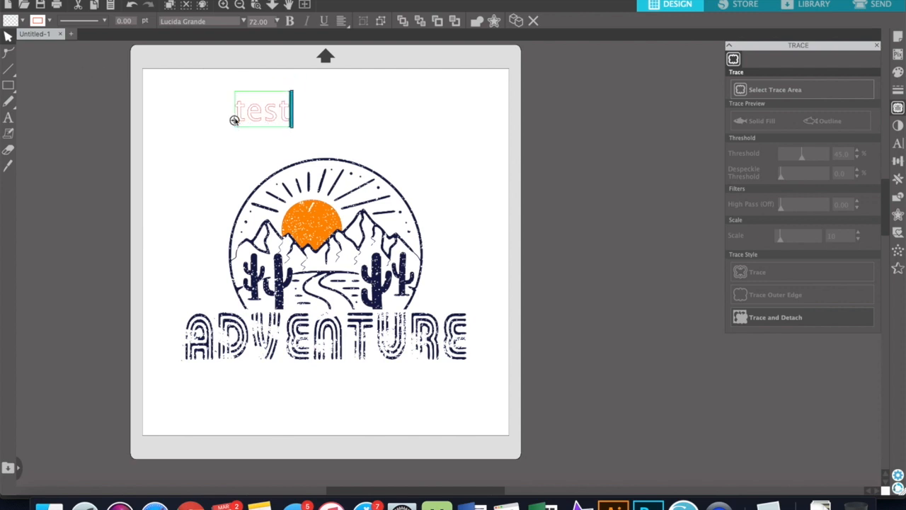
{"action": "left_click_drag", "start_coordinate": [297, 129], "coordinate": [473, 204]}
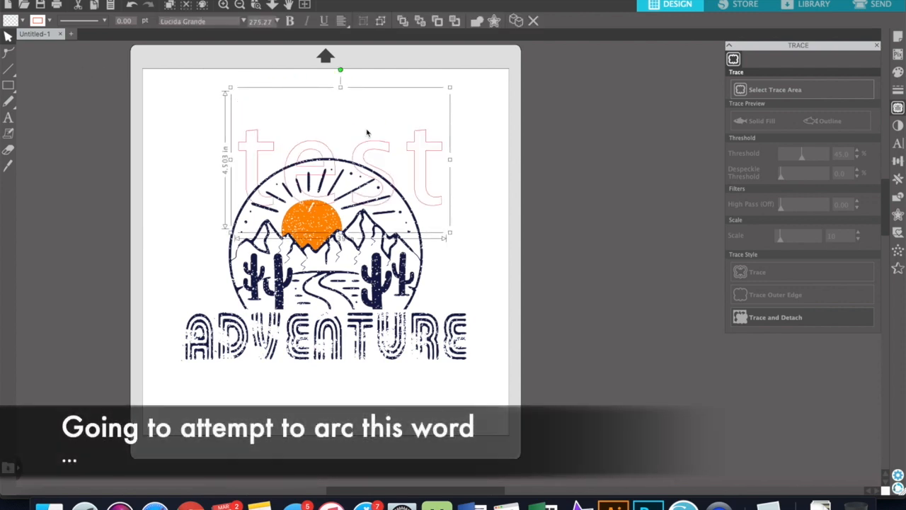
{"action": "left_click_drag", "start_coordinate": [372, 152], "coordinate": [367, 108]}
Set the font of the "test" text to LMS Hippy Chick.
{"action": "left_click", "coordinate": [131, 6]}
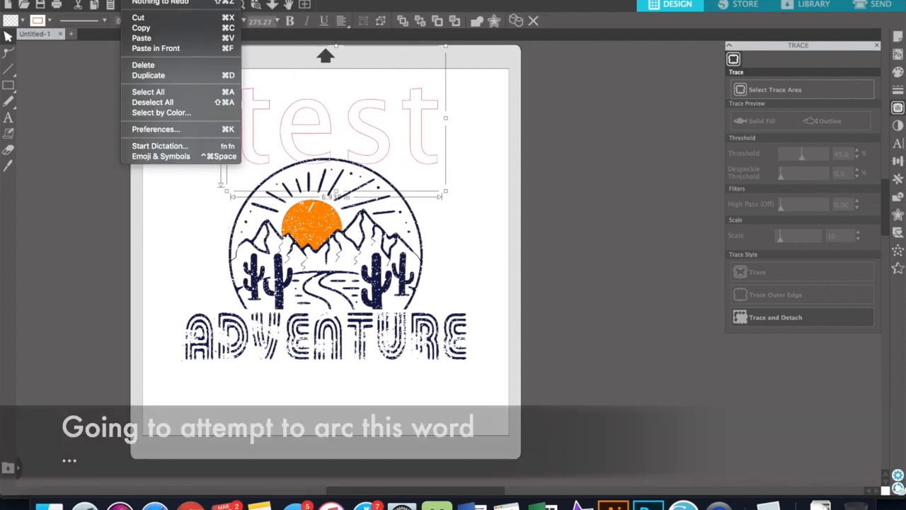
{"action": "left_click", "coordinate": [163, 31]}
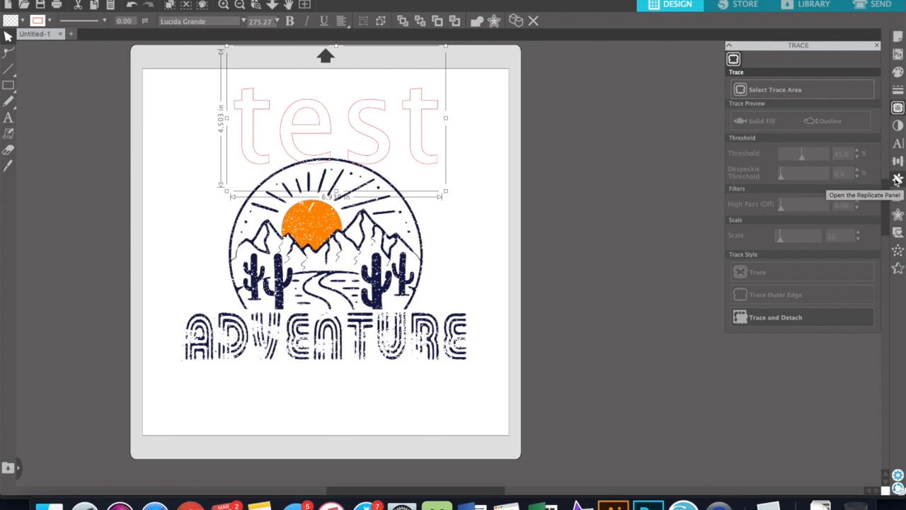
{"action": "left_click", "coordinate": [897, 143]}
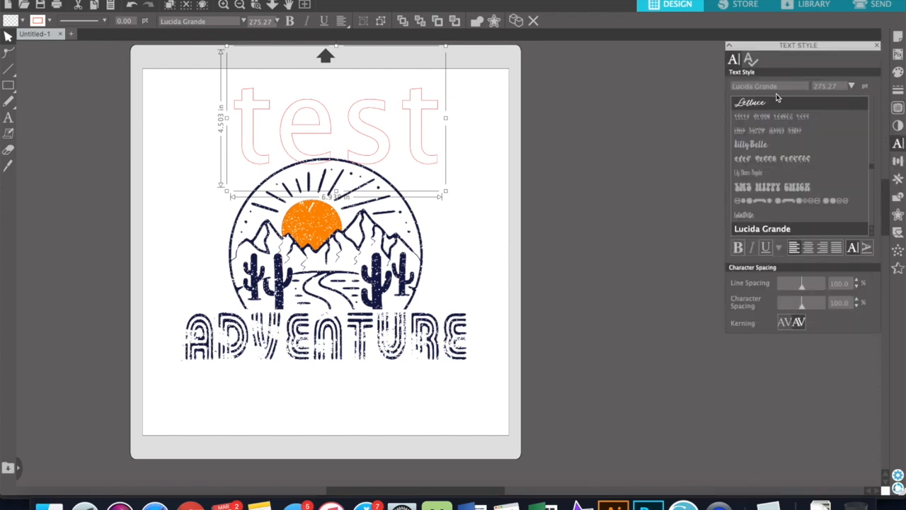
{"action": "left_click", "coordinate": [757, 187]}
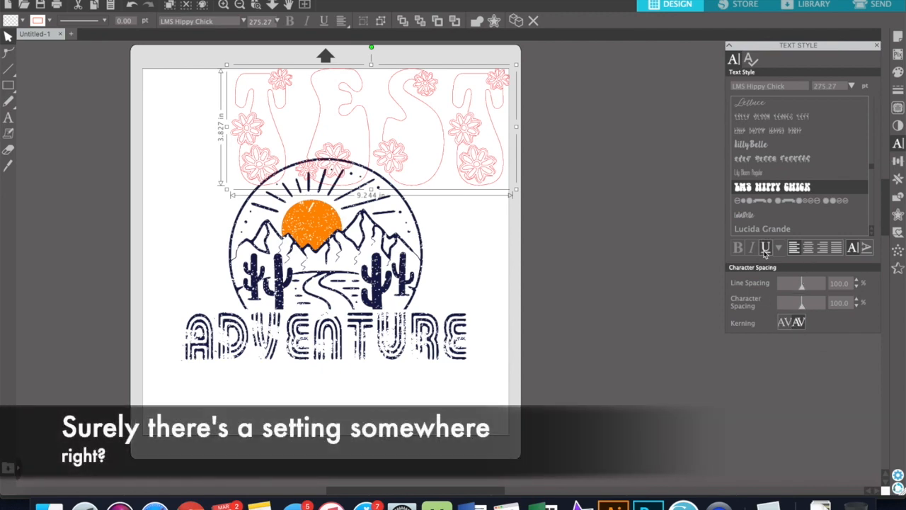
Try the vertical text orientation, return to horizontal, and convert the "test" text to a path.
{"action": "left_click", "coordinate": [866, 248]}
{"action": "left_click", "coordinate": [854, 248]}
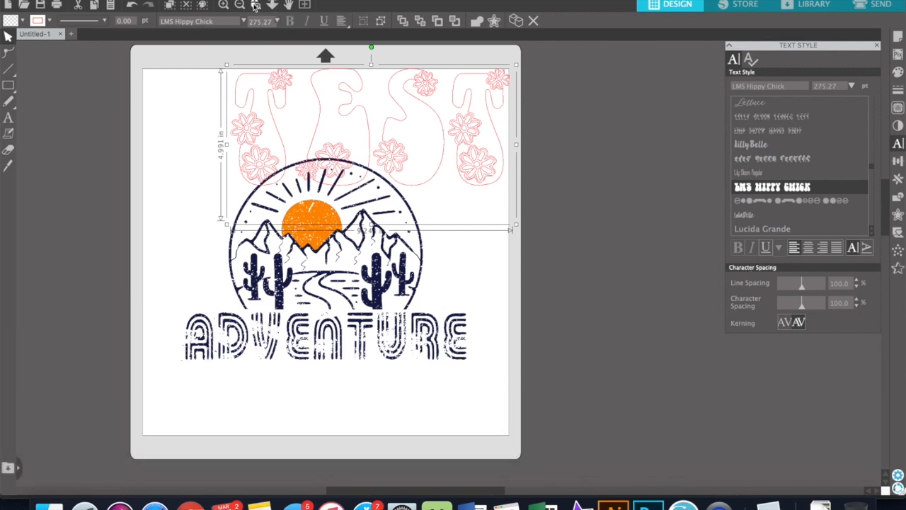
{"action": "left_click", "coordinate": [217, 0]}
{"action": "left_click", "coordinate": [217, 86]}
Look through the Image Effects and Text Style options for a way to arc the word.
{"action": "left_click", "coordinate": [219, 0]}
{"action": "mouse_move", "coordinate": [269, 5]}
{"action": "mouse_move", "coordinate": [183, 2]}
{"action": "left_click", "coordinate": [212, 53]}
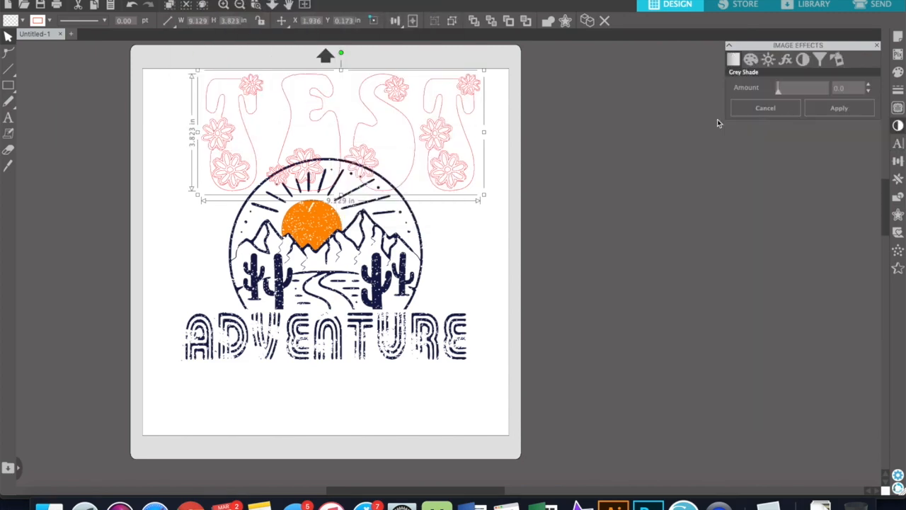
{"action": "left_click", "coordinate": [182, 0]}
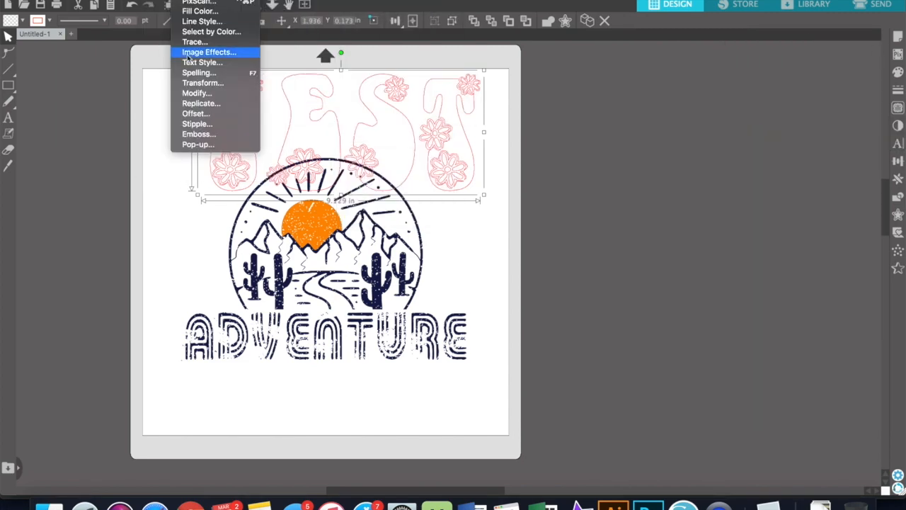
{"action": "left_click", "coordinate": [186, 62]}
Examine the Transform options for aligning, scaling, rotating and moving, and the Modify options, for a way to arc the word.
{"action": "left_click", "coordinate": [182, 0]}
{"action": "left_click", "coordinate": [189, 83]}
{"action": "left_click", "coordinate": [768, 60]}
{"action": "left_click", "coordinate": [803, 159]}
{"action": "left_click", "coordinate": [803, 159]}
{"action": "left_click", "coordinate": [751, 60]}
{"action": "left_click", "coordinate": [735, 61]}
{"action": "left_click", "coordinate": [785, 59]}
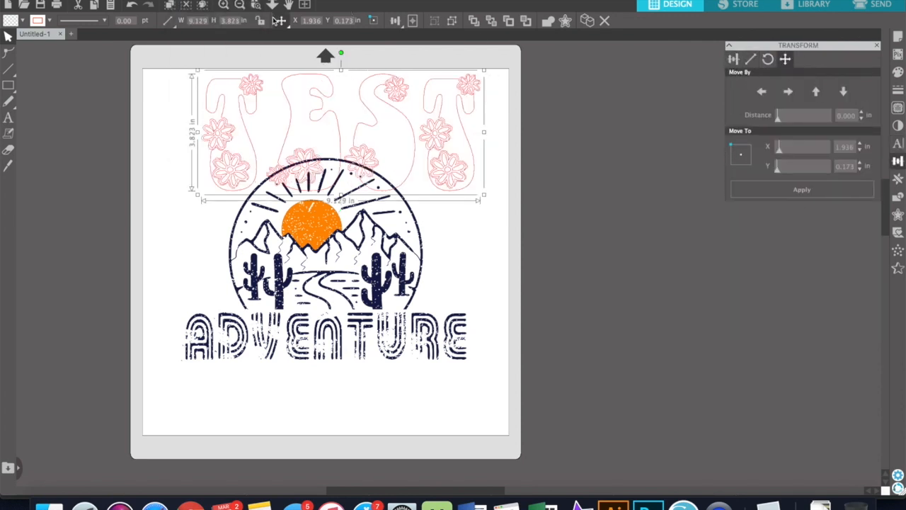
{"action": "left_click", "coordinate": [177, 4]}
{"action": "left_click", "coordinate": [185, 93]}
{"action": "left_click", "coordinate": [180, 0]}
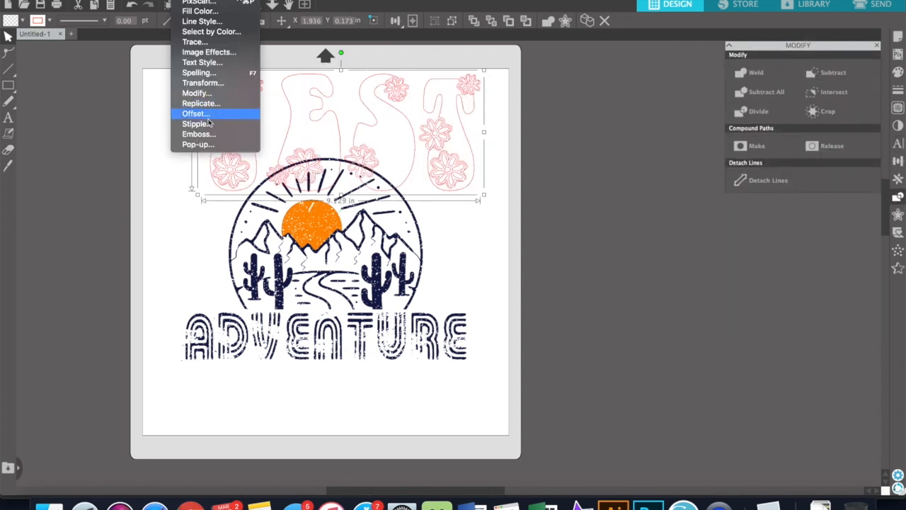
{"action": "left_click", "coordinate": [48, 177]}
Delete the "test" lettering and the remaining grouped adventure artwork from the page.
{"action": "left_click", "coordinate": [9, 118]}
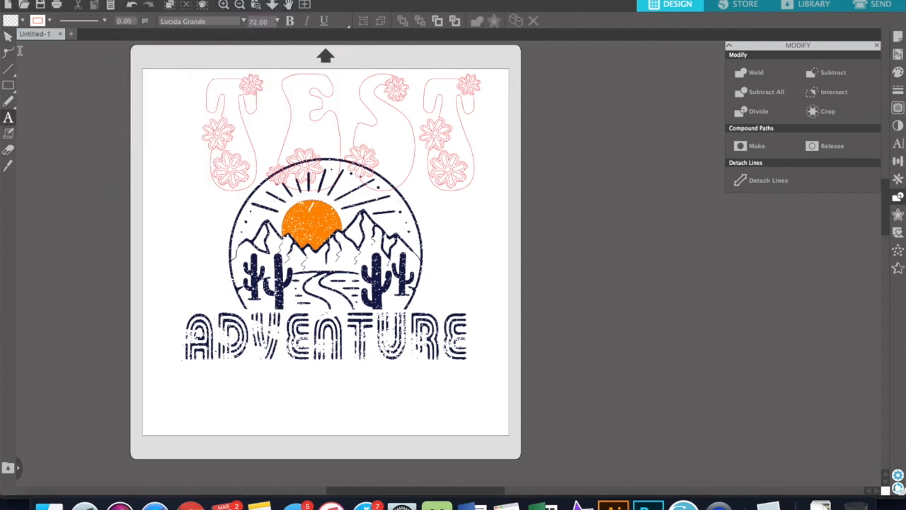
{"action": "left_click", "coordinate": [8, 37]}
{"action": "left_click", "coordinate": [364, 163]}
{"action": "key", "text": "Delete"}
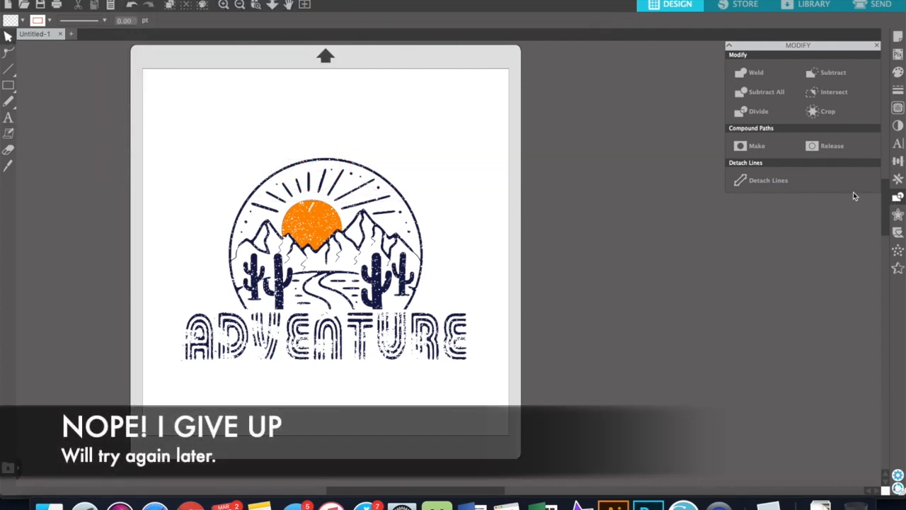
{"action": "left_click", "coordinate": [318, 248]}
{"action": "key", "text": "Delete"}
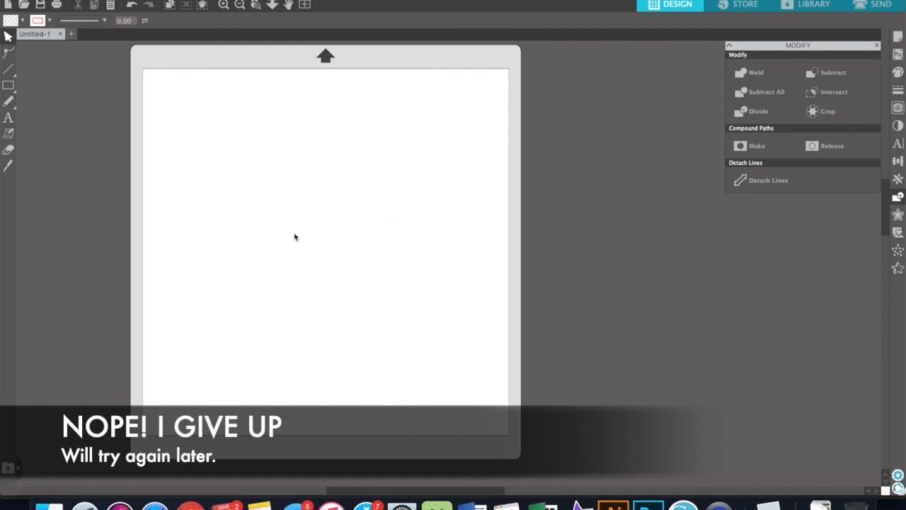